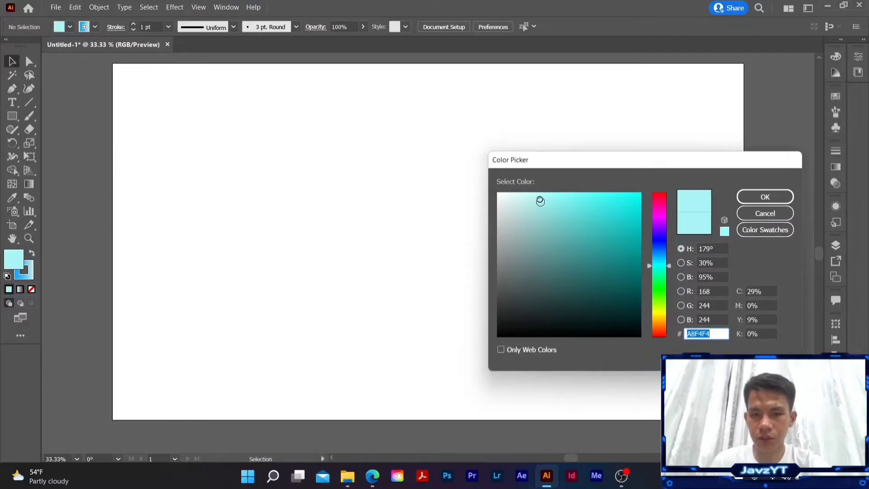
Step: Draw a background rectangle covering the whole artboard with the light aqua fill A8EFED
{"action": "left_click", "coordinate": [539, 200]}
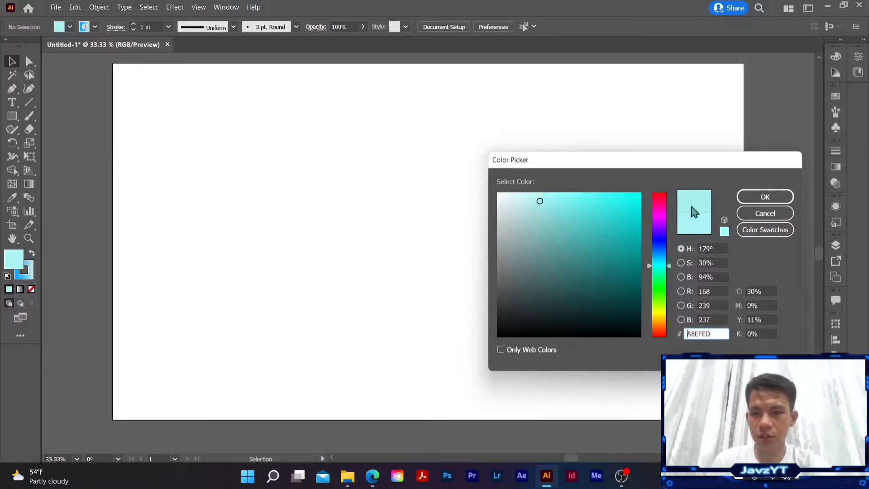
{"action": "left_click", "coordinate": [765, 197]}
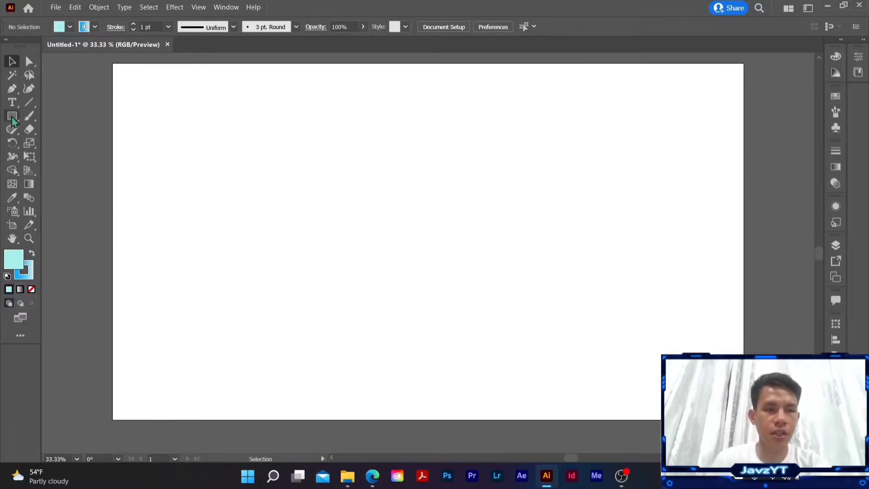
{"action": "left_click", "coordinate": [13, 119]}
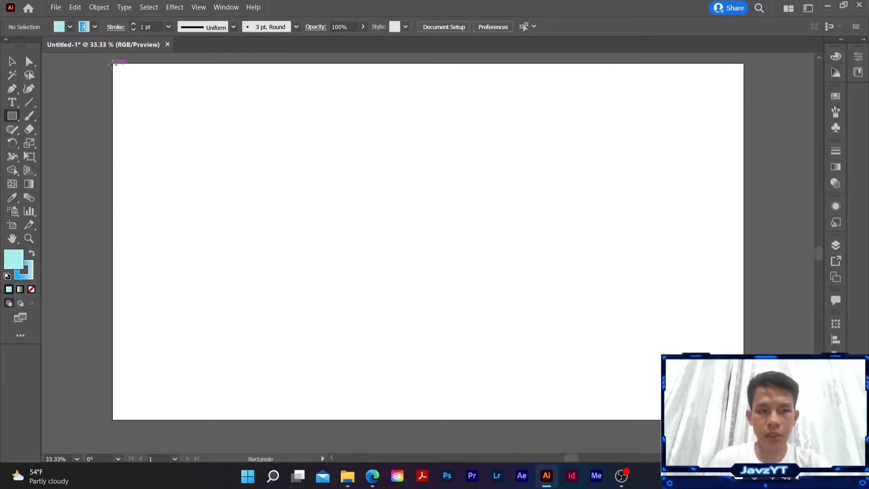
{"action": "mouse_move", "coordinate": [112, 64]}
{"action": "left_mouse_down"}
{"action": "mouse_move", "coordinate": [689, 404]}
{"action": "mouse_move", "coordinate": [743, 419]}
{"action": "left_mouse_up"}
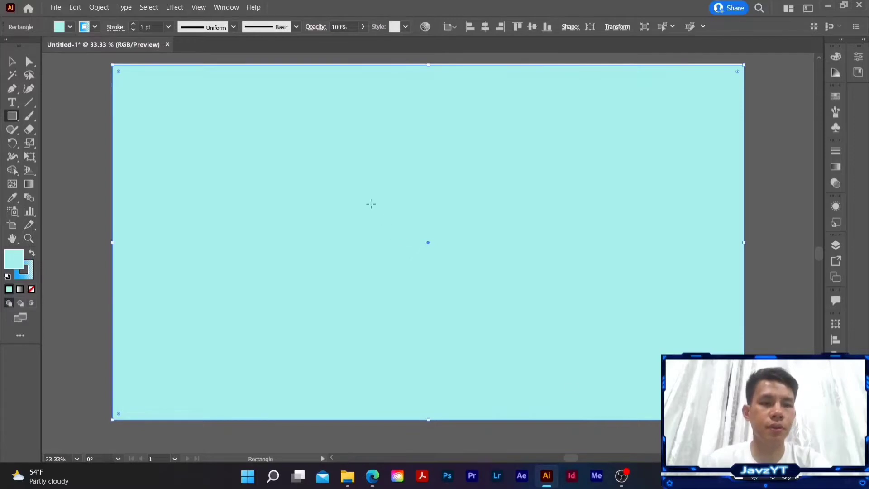
{"action": "left_click", "coordinate": [12, 61]}
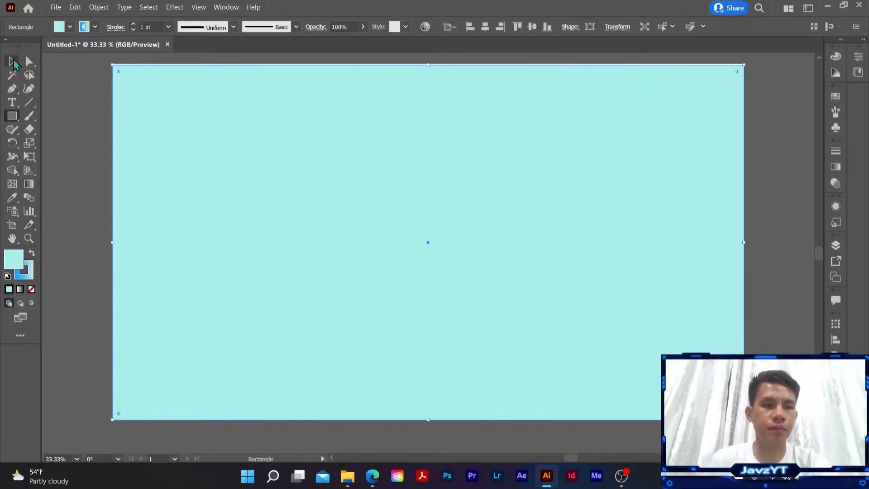
{"action": "left_click", "coordinate": [58, 89]}
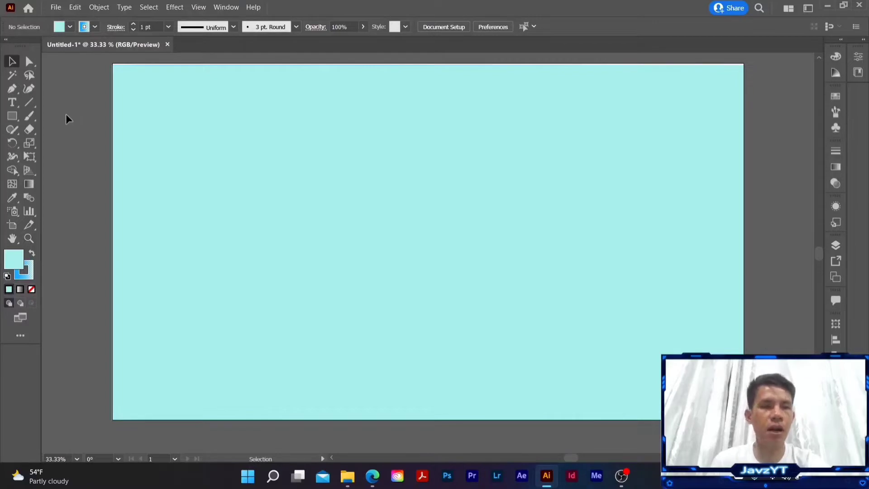
Step: Add a text box reading "GOOD VIBES!" in the upper middle of the artboard
{"action": "left_click", "coordinate": [13, 103]}
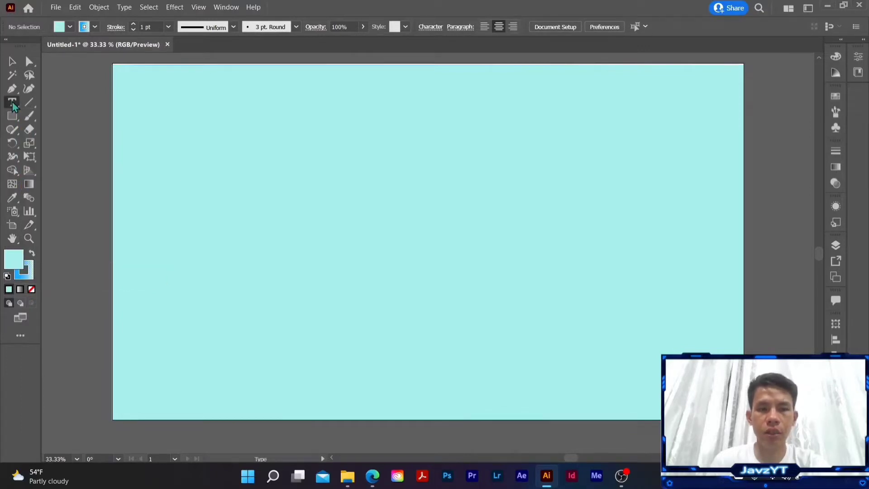
{"action": "left_click_drag", "start_coordinate": [292, 138], "coordinate": [441, 202]}
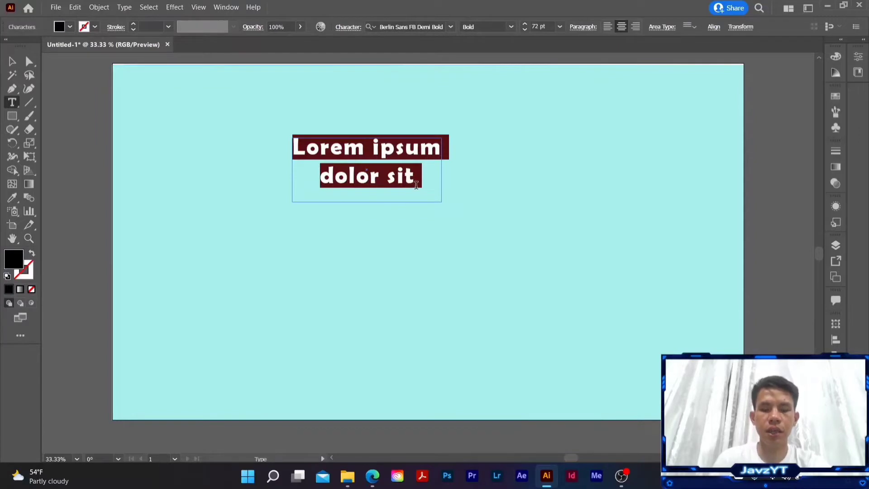
{"action": "type", "text": "g"}
{"action": "key", "text": "BackSpace"}
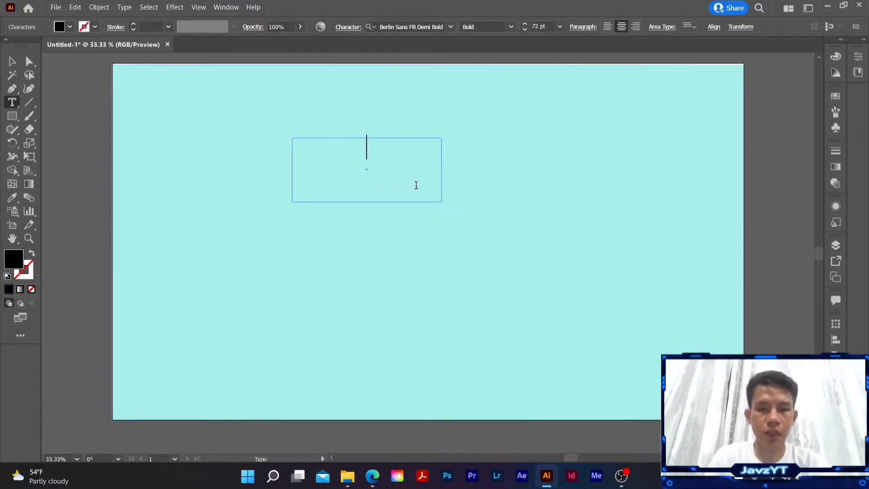
{"action": "type", "text": "GOOV"}
{"action": "key", "text": "BackSpace"}
{"action": "type", "text": "D "}
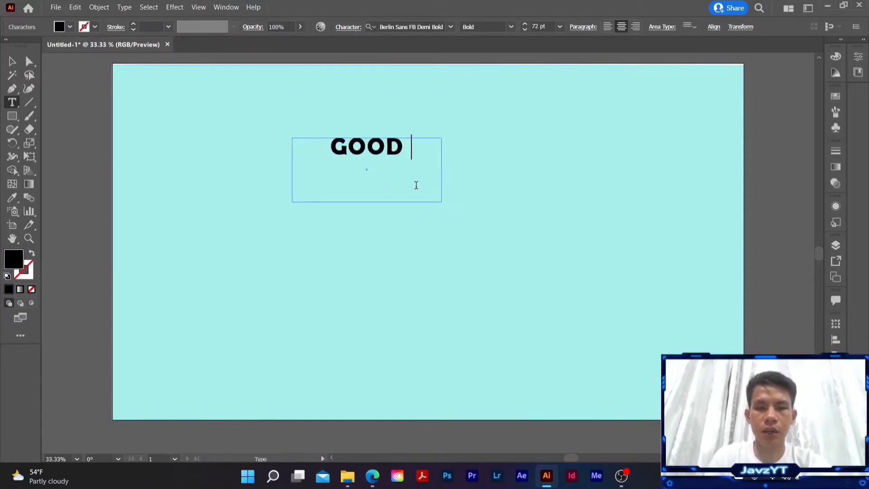
{"action": "type", "text": "VIB"}
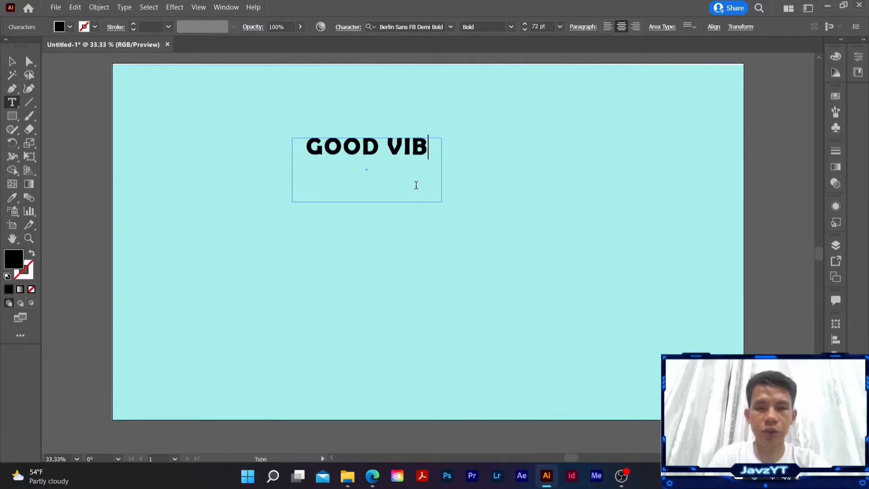
{"action": "type", "text": "ES!"}
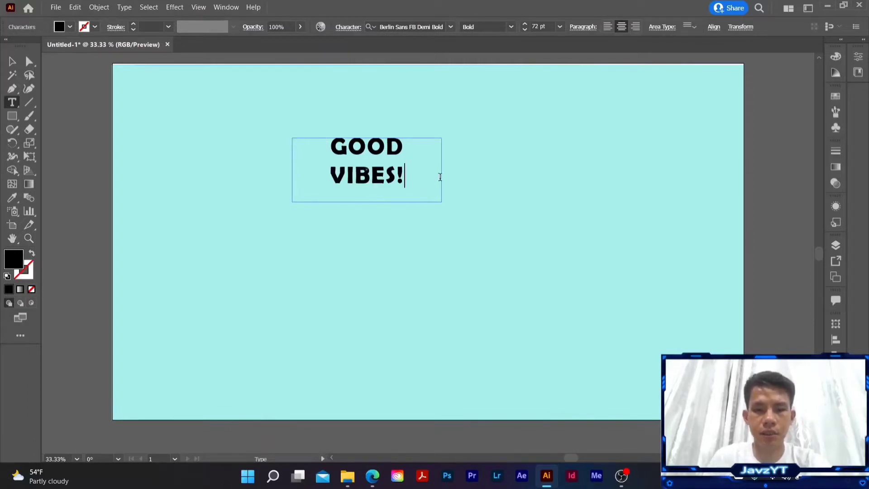
{"action": "left_click", "coordinate": [12, 62]}
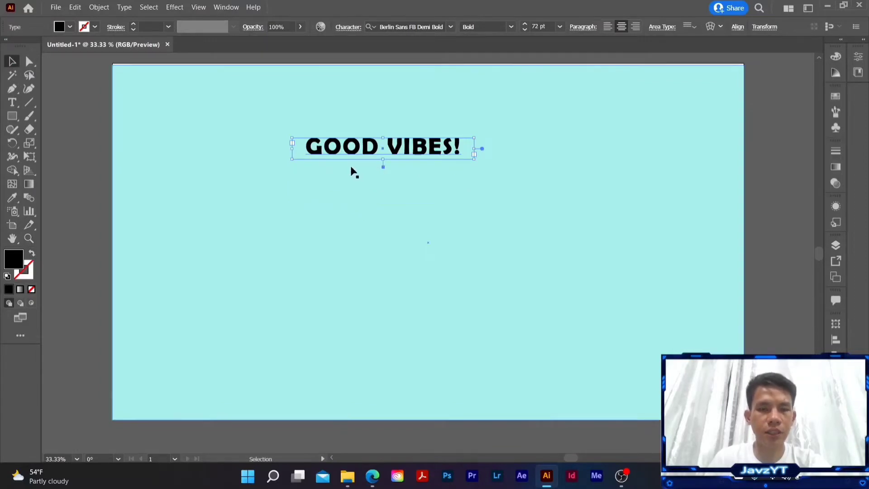
Step: Scale the "GOOD VIBES!" text up to about 170 pt and move it near the middle of the artboard
{"action": "left_click", "coordinate": [29, 144]}
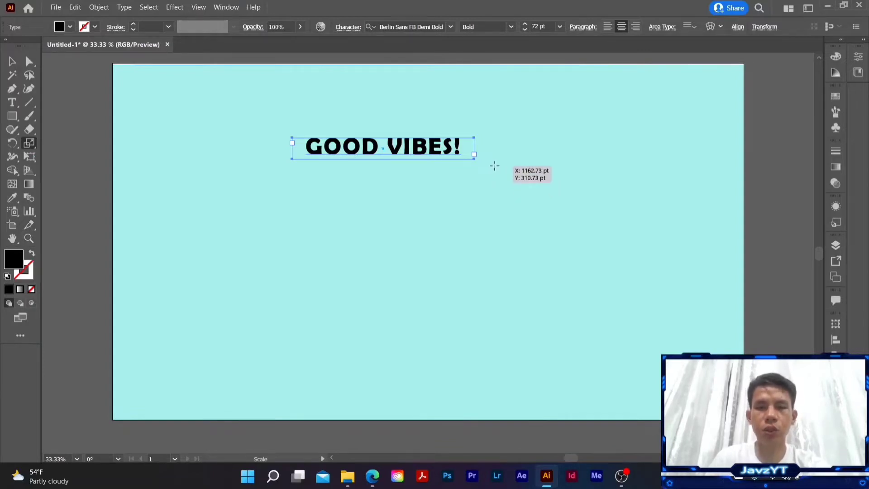
{"action": "left_click_drag", "start_coordinate": [492, 169], "coordinate": [438, 223]}
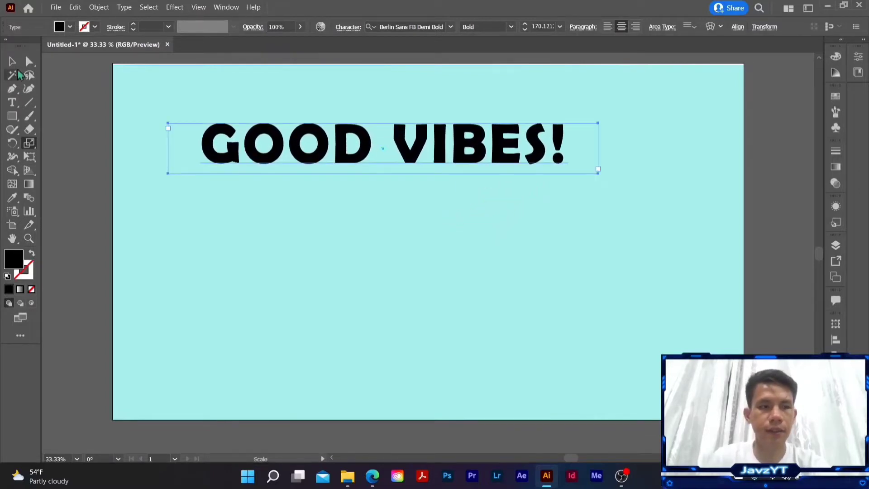
{"action": "left_click", "coordinate": [12, 61]}
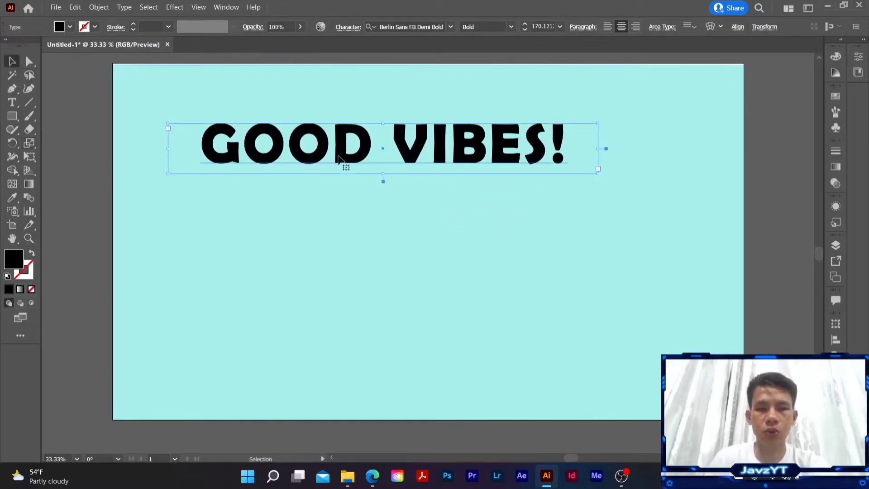
{"action": "left_click_drag", "start_coordinate": [418, 170], "coordinate": [452, 224]}
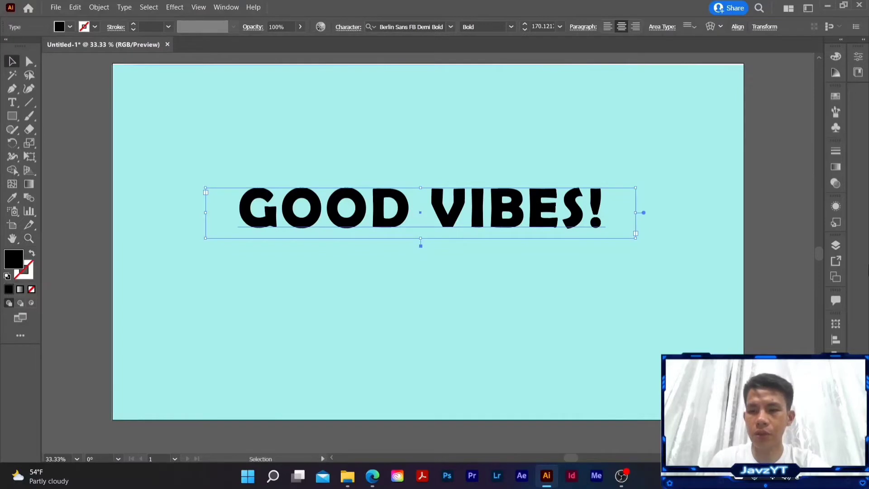
Step: Turn the text into a black outline by swapping its fill and stroke, and set the stroke weight to 8 pt
{"action": "left_click", "coordinate": [836, 244]}
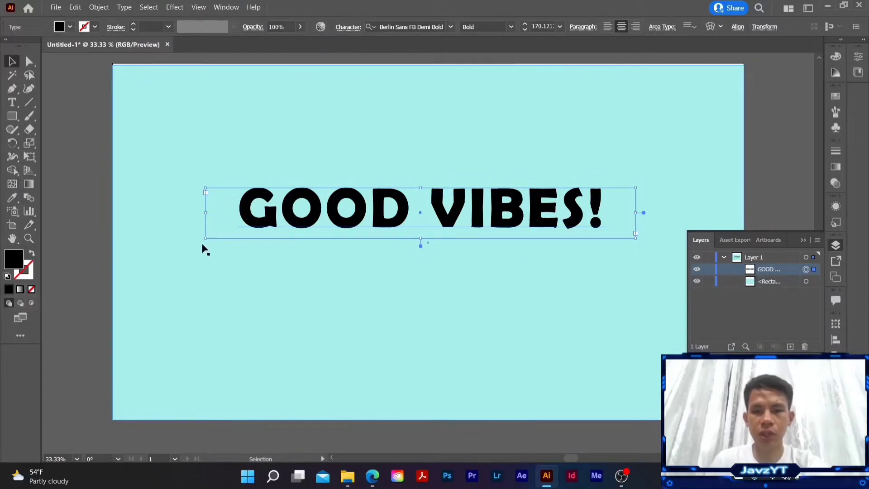
{"action": "left_click", "coordinate": [32, 255]}
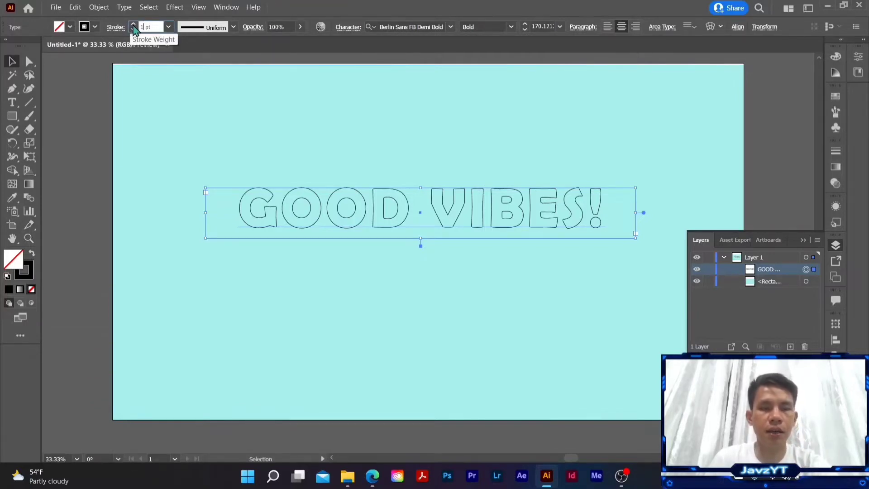
{"action": "left_click", "coordinate": [133, 25]}
{"action": "left_click", "coordinate": [134, 25]}
{"action": "left_click", "coordinate": [134, 26]}
{"action": "left_click", "coordinate": [133, 25]}
{"action": "left_click", "coordinate": [133, 25]}
{"action": "left_click", "coordinate": [133, 25]}
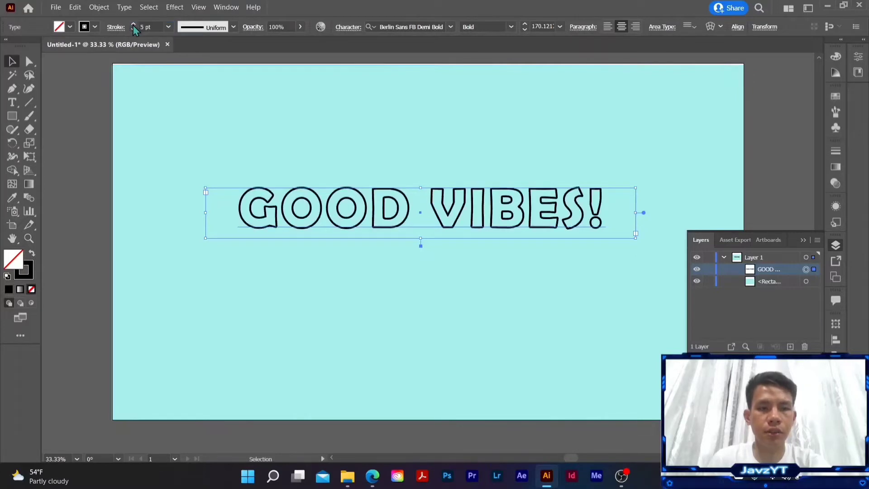
{"action": "left_click", "coordinate": [133, 25]}
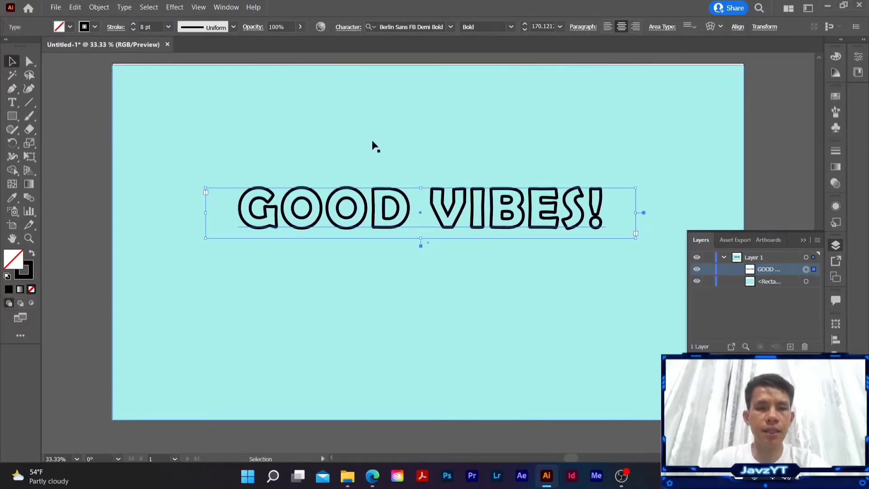
Step: Apply the 3D Rotate (Classic) effect to the outlined text with the Isometric Top position
{"action": "left_click", "coordinate": [175, 7]}
{"action": "mouse_move", "coordinate": [222, 82]}
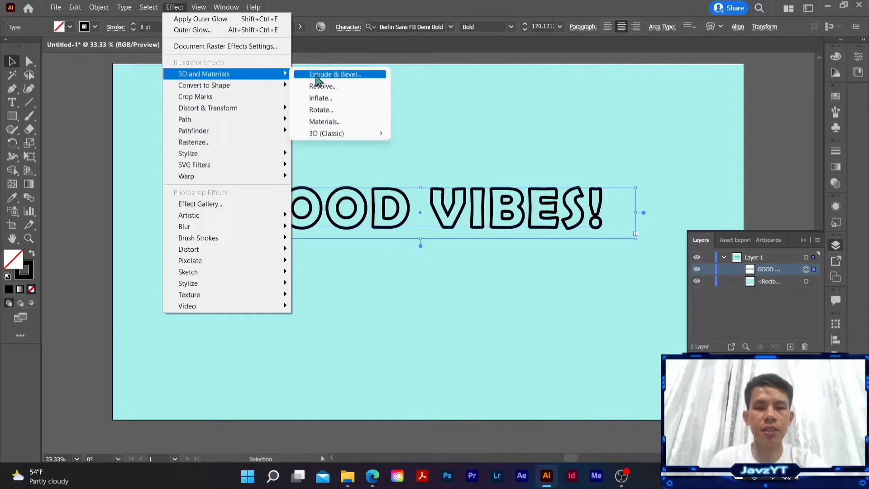
{"action": "mouse_move", "coordinate": [330, 139]}
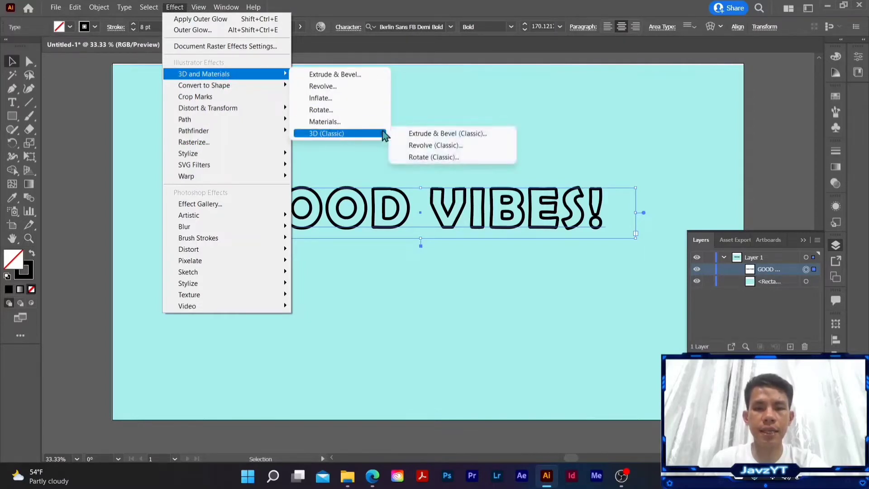
{"action": "left_click", "coordinate": [430, 157]}
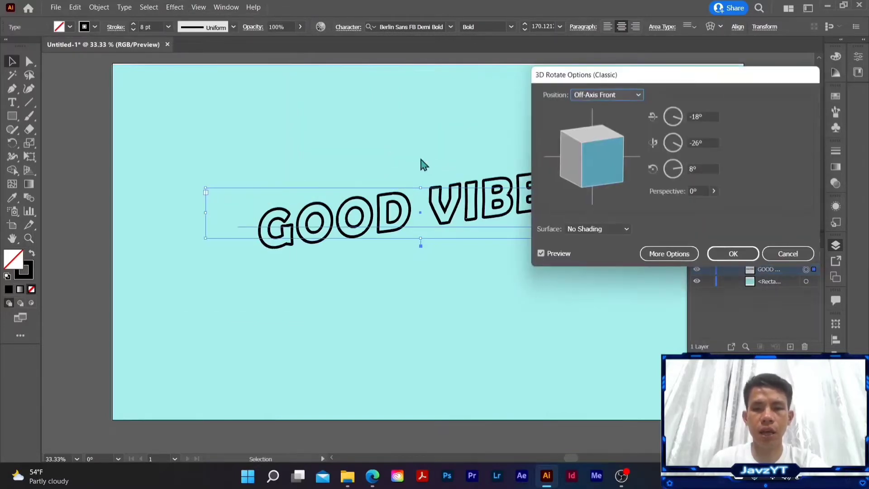
{"action": "left_click", "coordinate": [618, 98]}
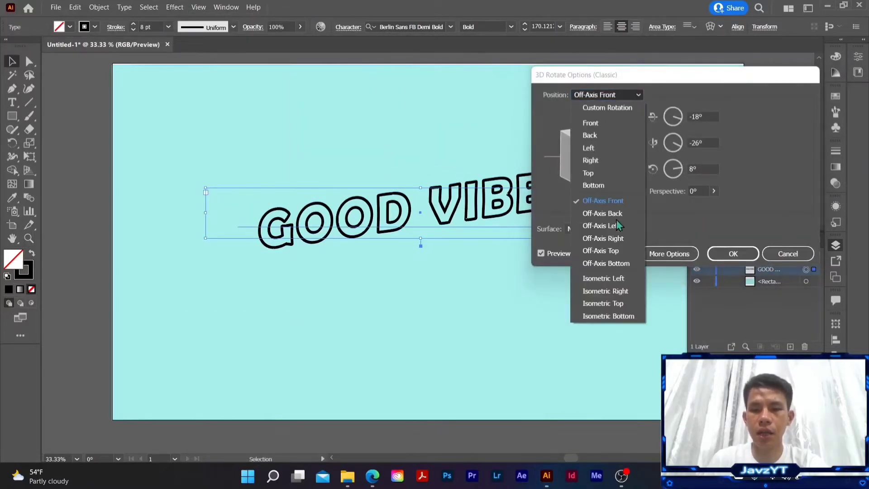
{"action": "left_click", "coordinate": [600, 304]}
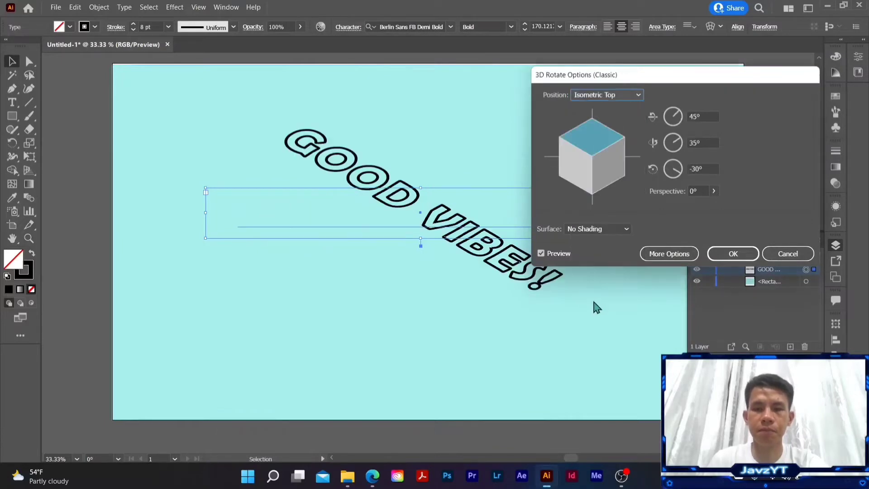
{"action": "left_click", "coordinate": [733, 260]}
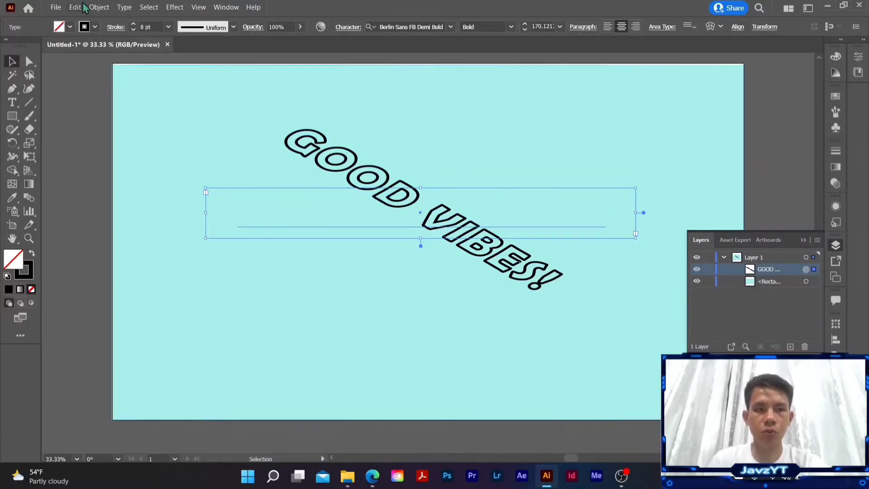
Step: Expand the appearance of the rotated text and ungroup the result
{"action": "left_click", "coordinate": [96, 8]}
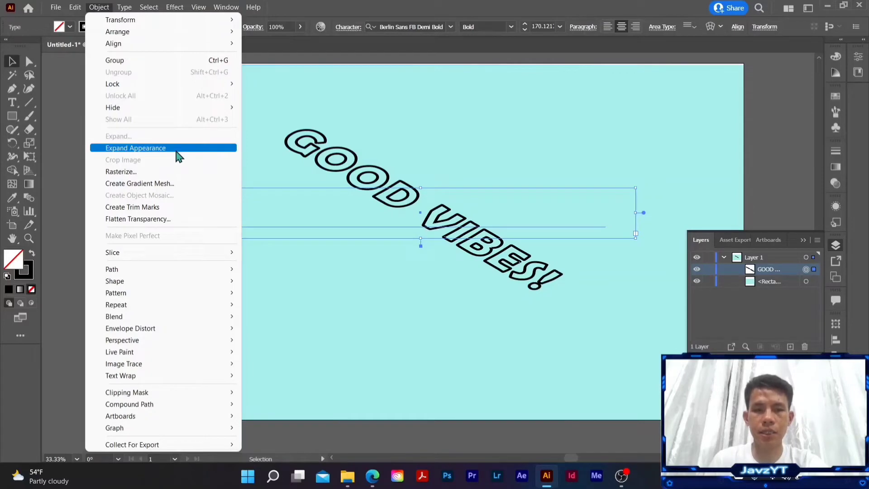
{"action": "left_click", "coordinate": [180, 156]}
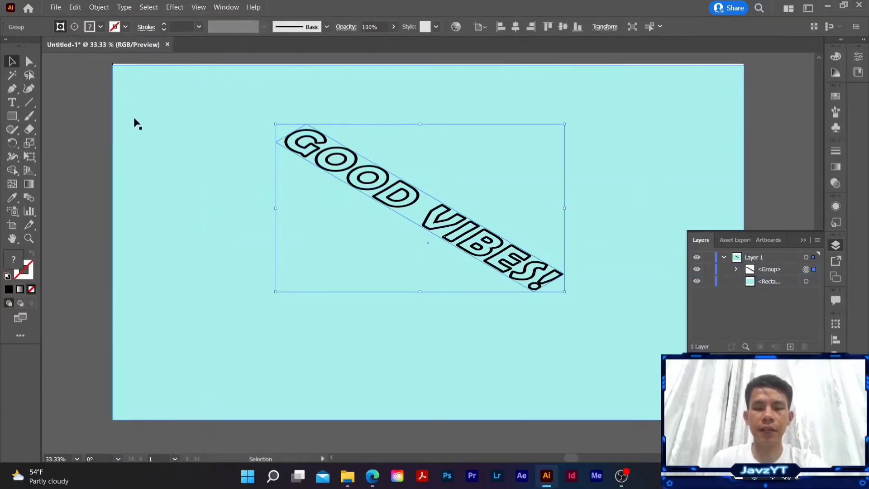
{"action": "right_click", "coordinate": [500, 256]}
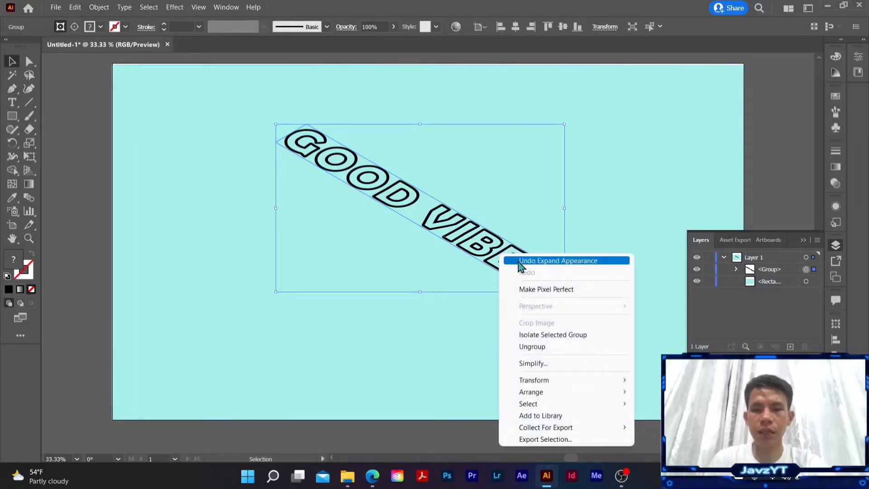
{"action": "left_click", "coordinate": [533, 347]}
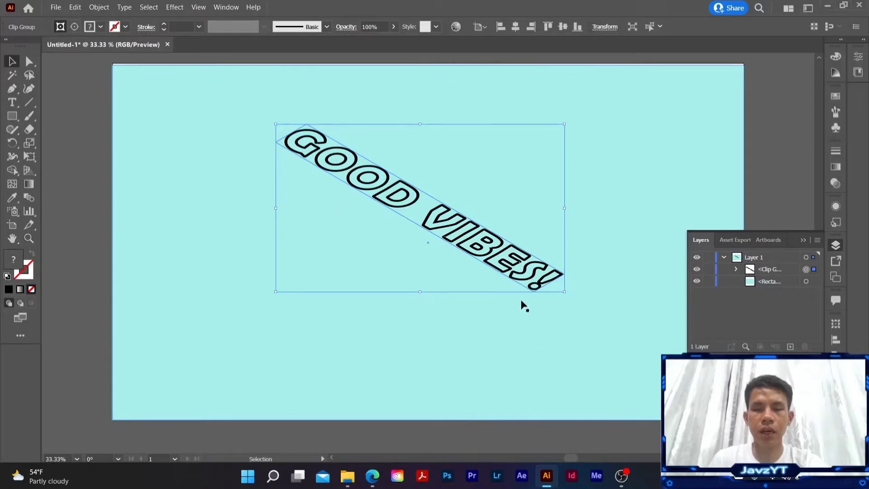
Step: Release the clipping mask on the expanded text and delete the leftover mask path below the letter group
{"action": "right_click", "coordinate": [477, 243]}
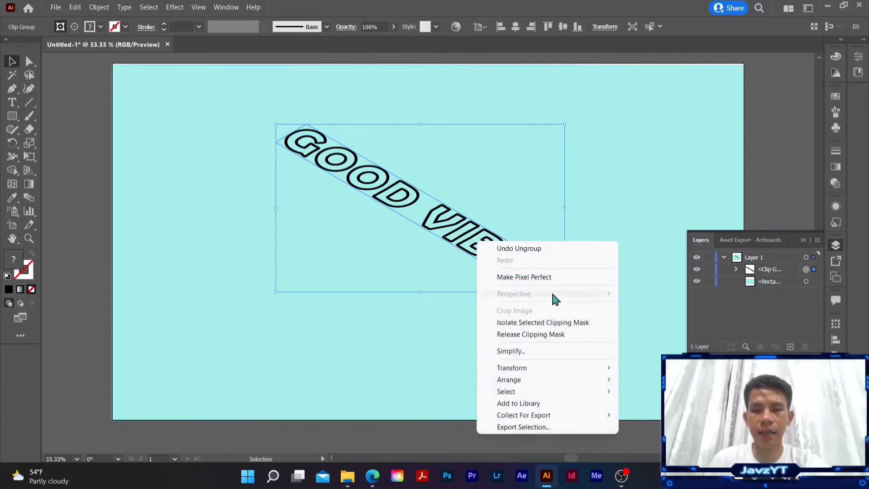
{"action": "left_click", "coordinate": [556, 335]}
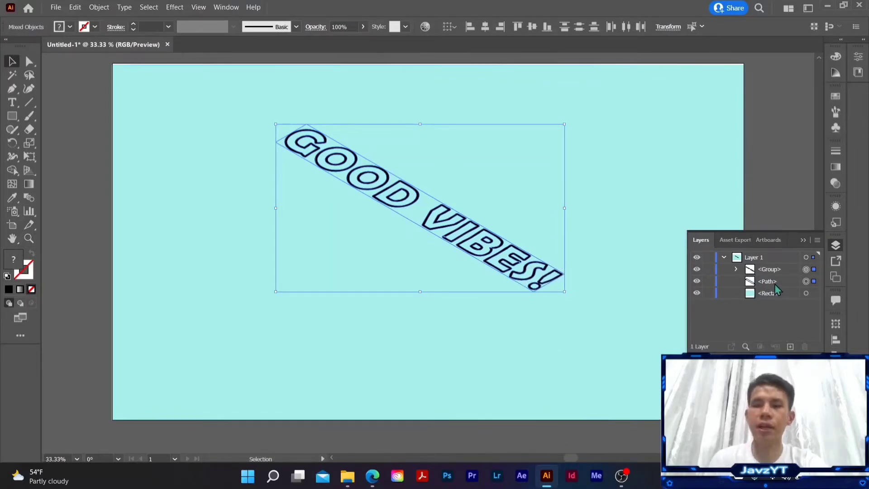
{"action": "left_click", "coordinate": [806, 281]}
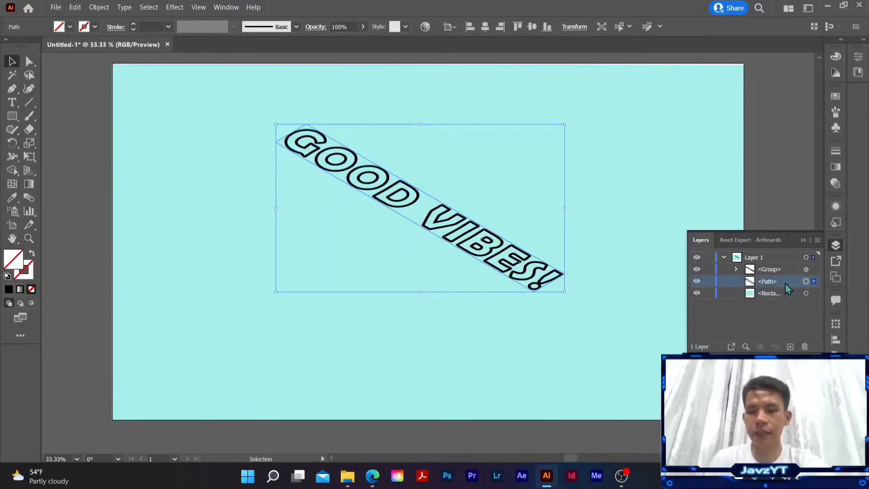
{"action": "key", "text": "Delete"}
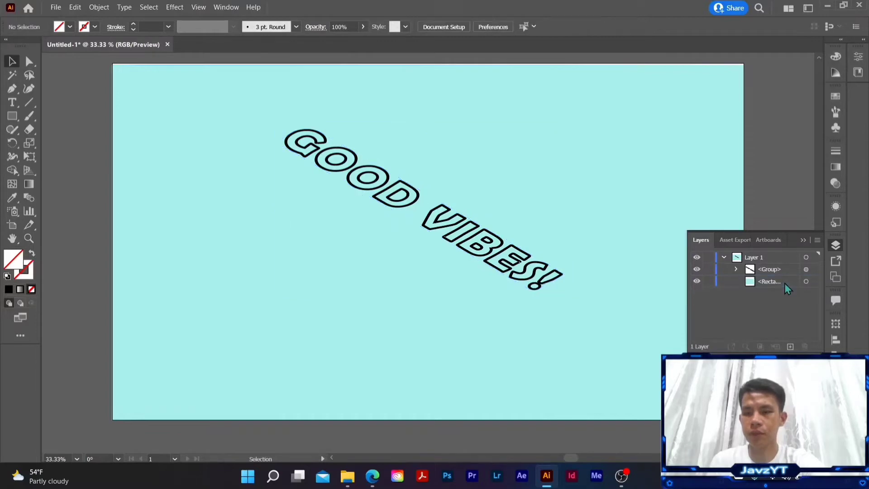
Step: Apply a Transform effect to the lettering group with a vertical move of 35 pt and refresh the preview
{"action": "left_click", "coordinate": [630, 225]}
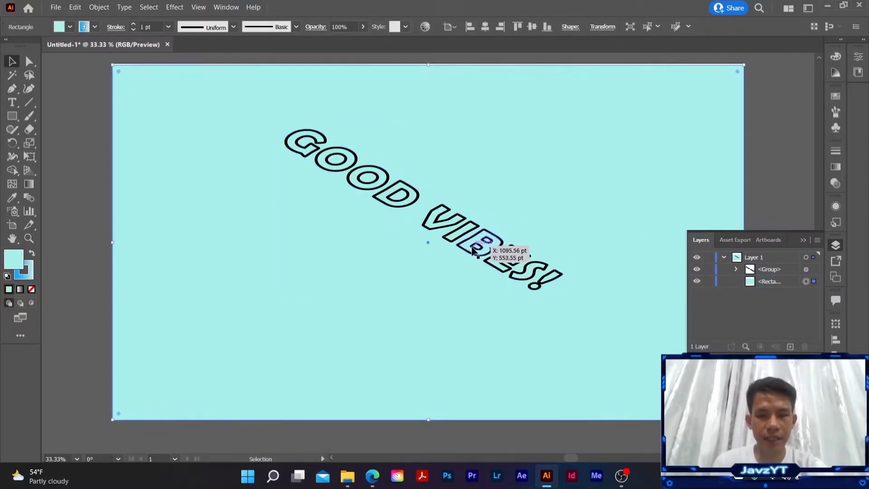
{"action": "left_click", "coordinate": [457, 232]}
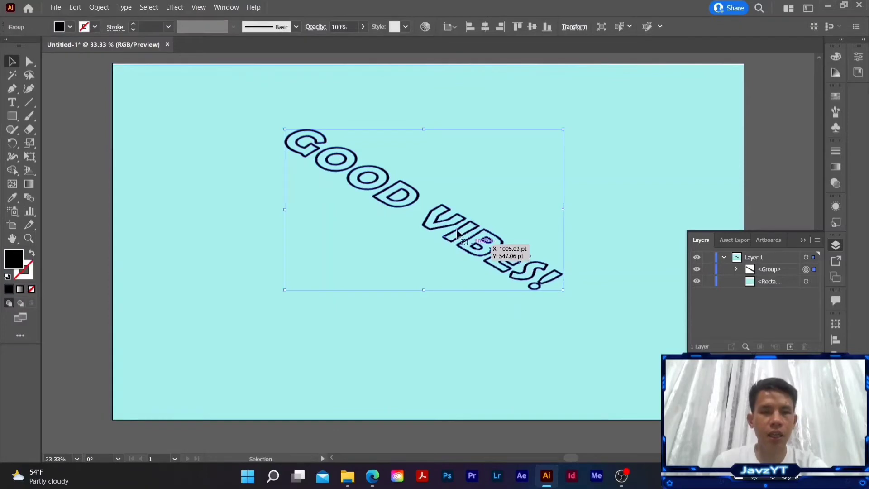
{"action": "left_click", "coordinate": [176, 8]}
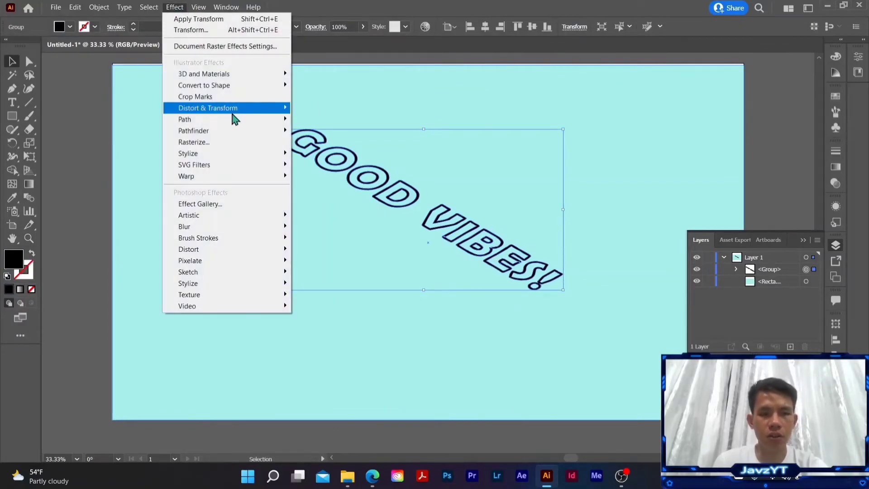
{"action": "mouse_move", "coordinate": [235, 115]}
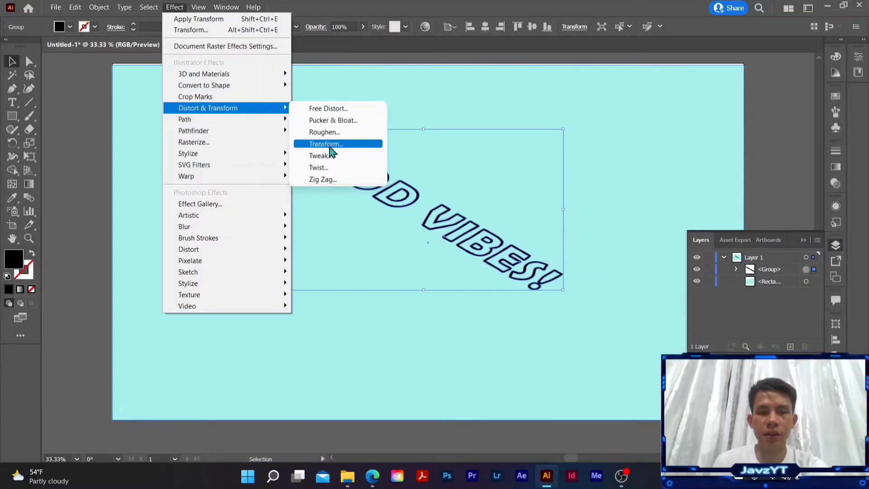
{"action": "left_click", "coordinate": [329, 150]}
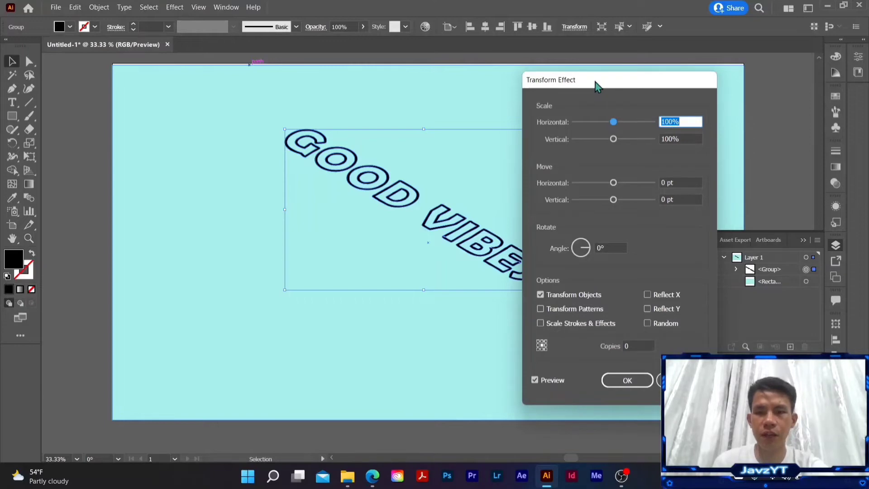
{"action": "left_click_drag", "start_coordinate": [595, 82], "coordinate": [534, 87]}
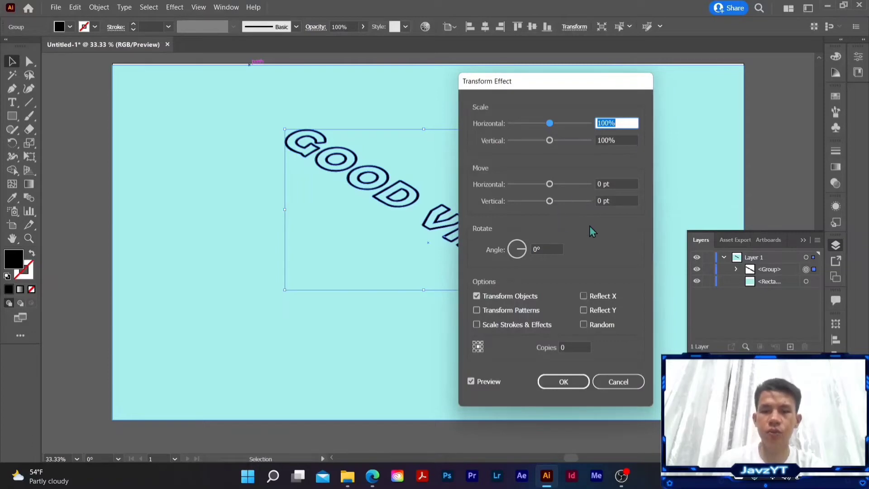
{"action": "left_click", "coordinate": [603, 201]}
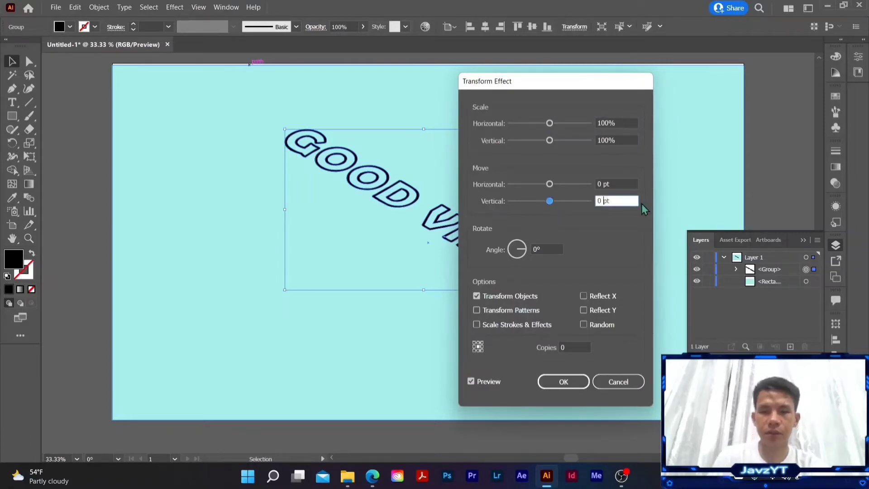
{"action": "key", "text": "BackSpace"}
{"action": "type", "text": "35"}
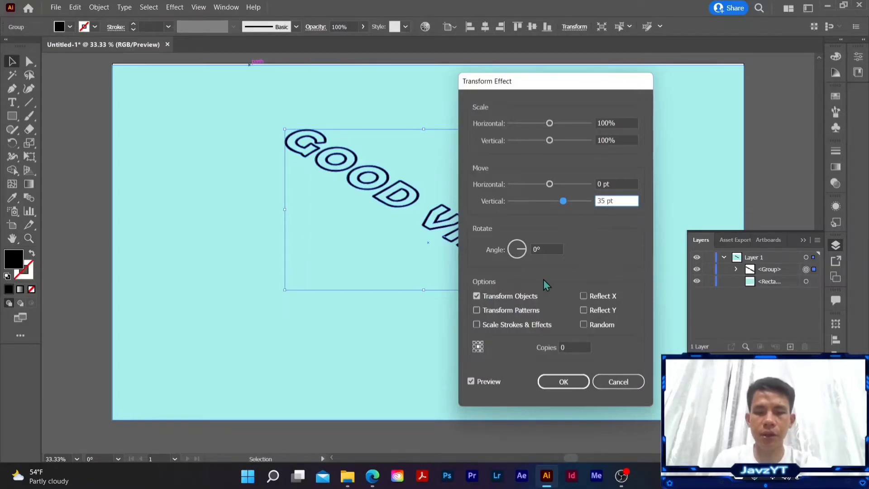
{"action": "left_click_drag", "start_coordinate": [477, 388], "coordinate": [513, 387]}
{"action": "left_click", "coordinate": [509, 382]}
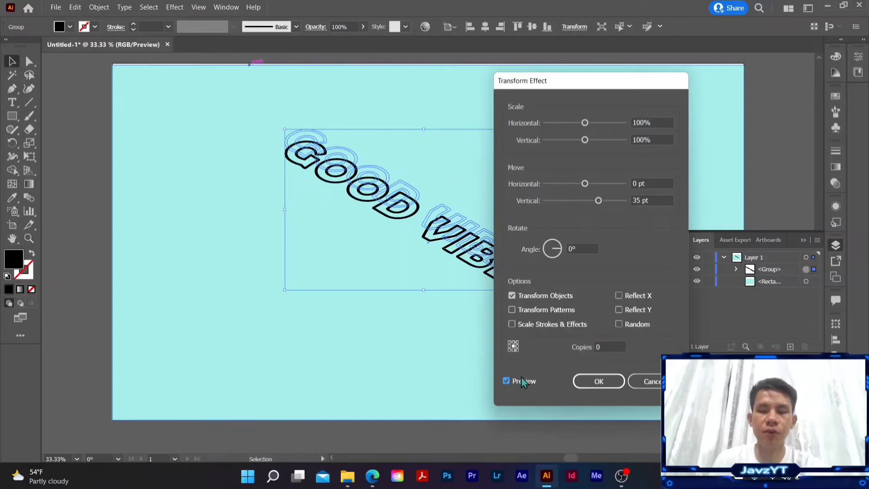
Step: Set the Transform effect to 3 copies and apply it to the lettering
{"action": "left_click", "coordinate": [610, 346]}
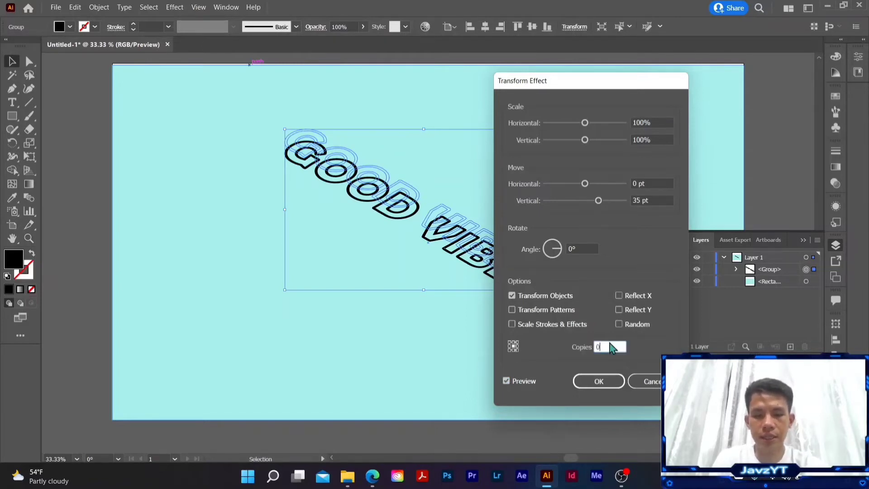
{"action": "type", "text": "3"}
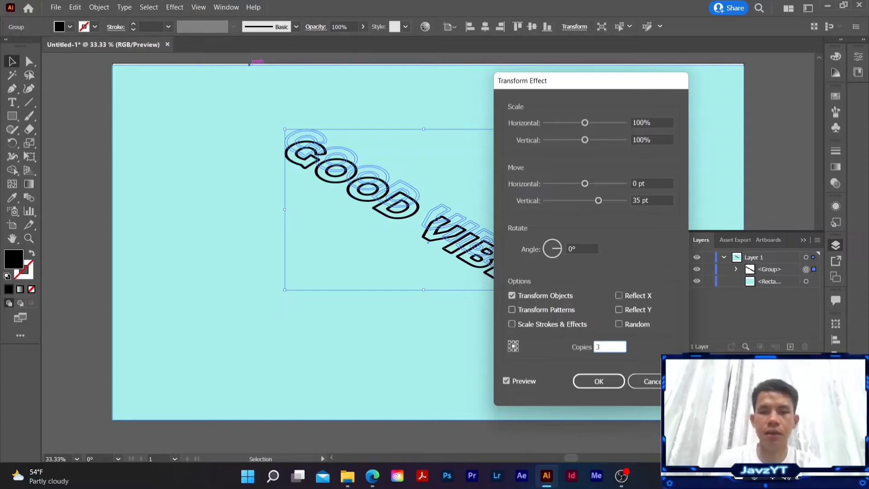
{"action": "left_click", "coordinate": [654, 200]}
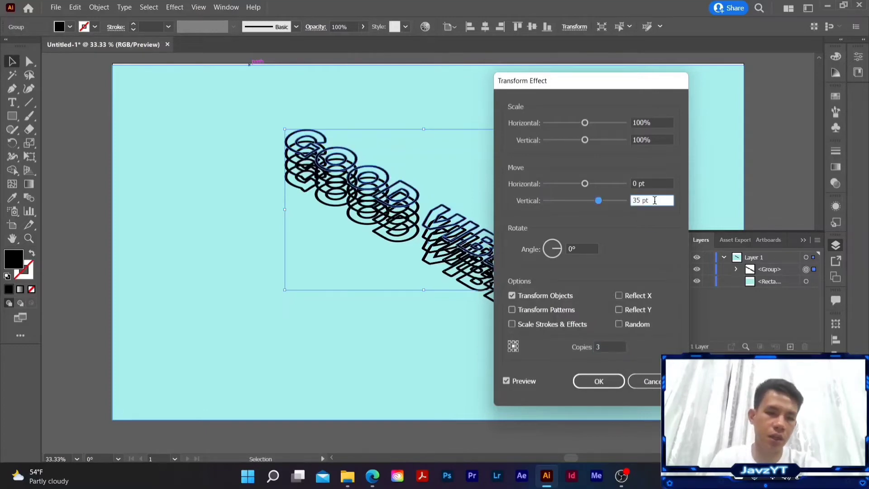
{"action": "left_click", "coordinate": [595, 382]}
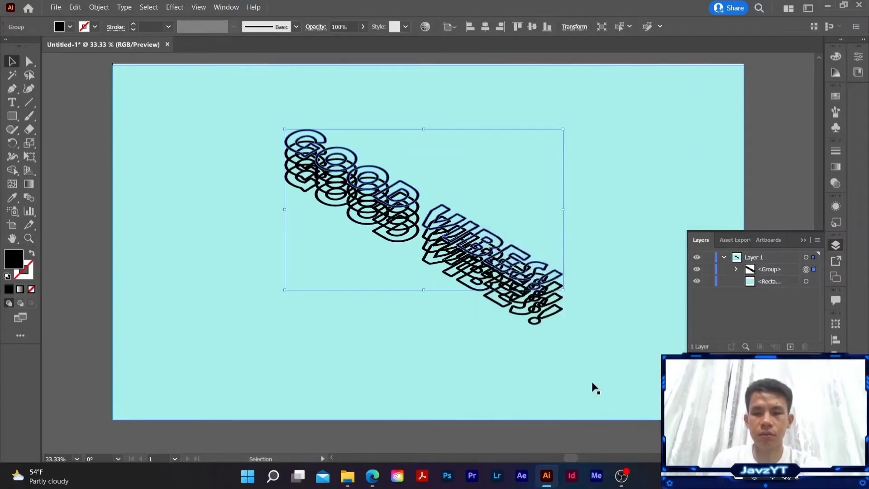
Step: Expand the appearance of the stacked lettering and ungroup it into separate groups, one per text copy
{"action": "left_click", "coordinate": [764, 271]}
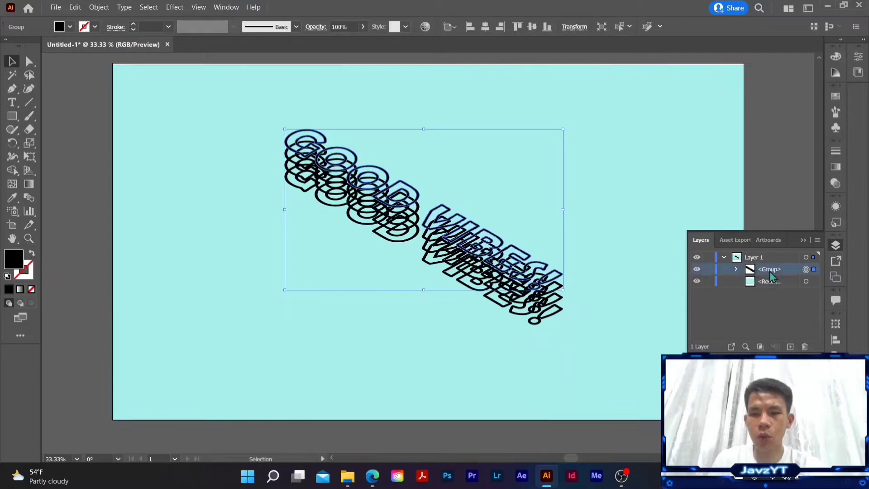
{"action": "left_click", "coordinate": [735, 269]}
{"action": "left_click", "coordinate": [735, 269]}
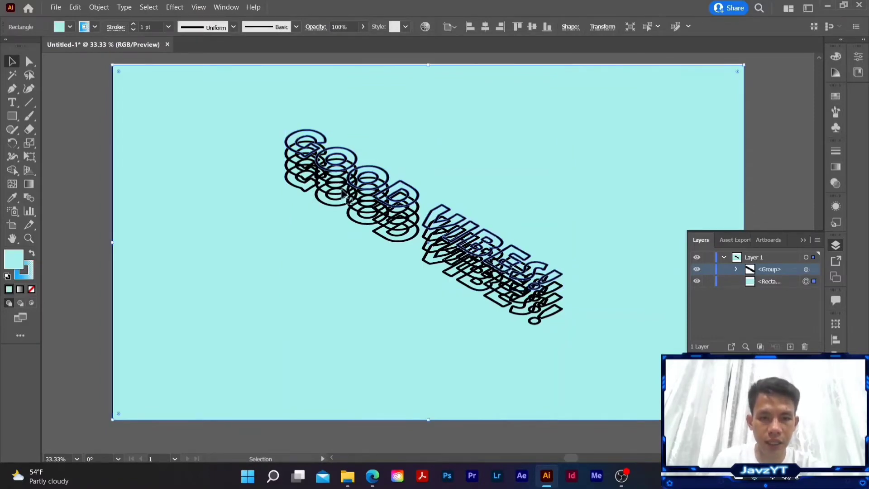
{"action": "left_click", "coordinate": [370, 217]}
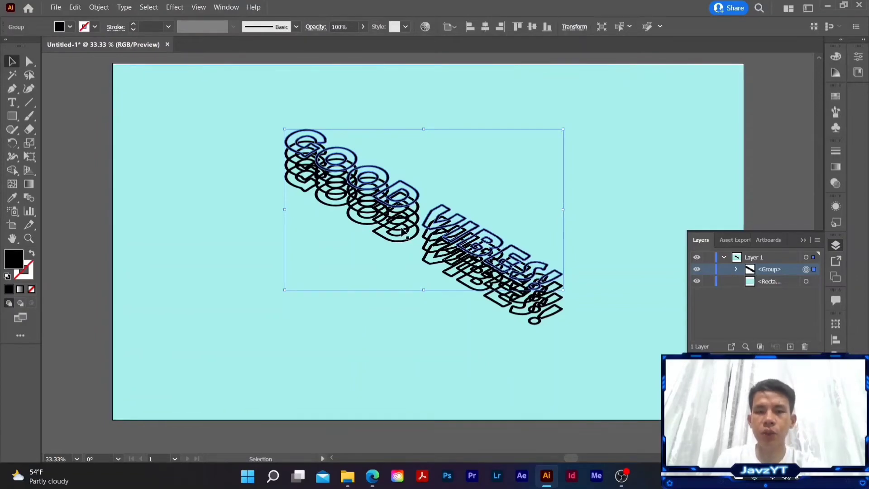
{"action": "left_click", "coordinate": [104, 8]}
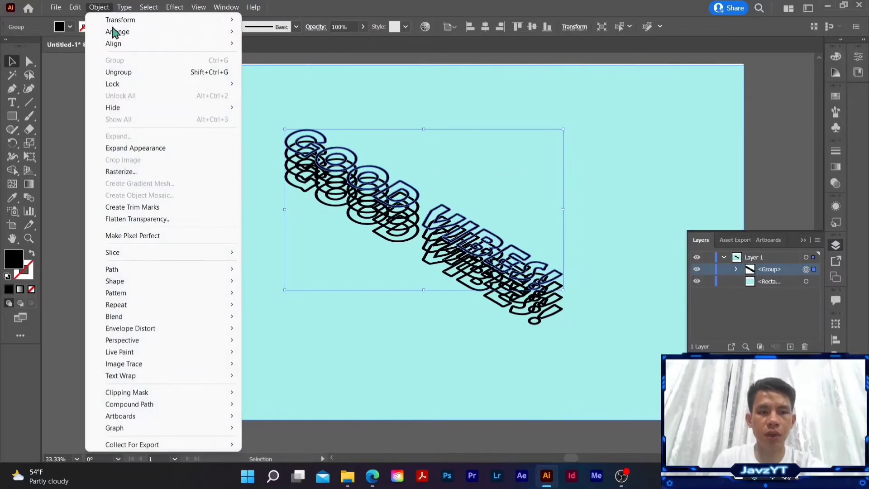
{"action": "left_click", "coordinate": [154, 150]}
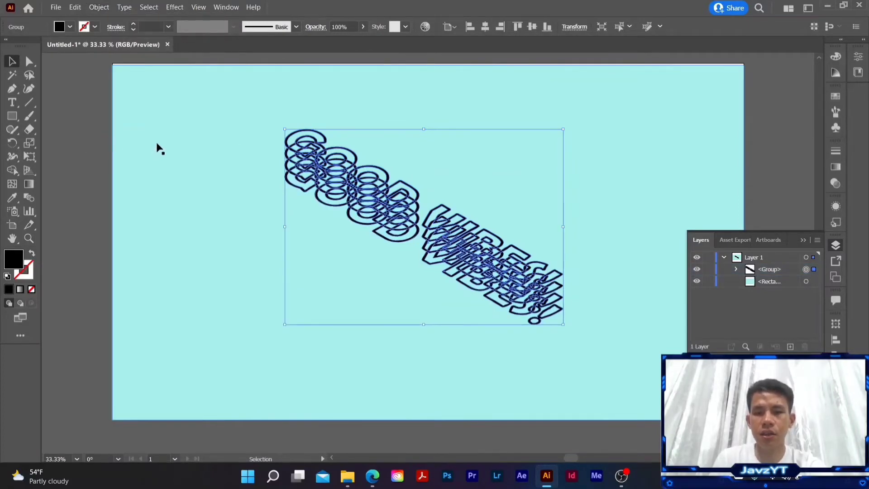
{"action": "right_click", "coordinate": [391, 228]}
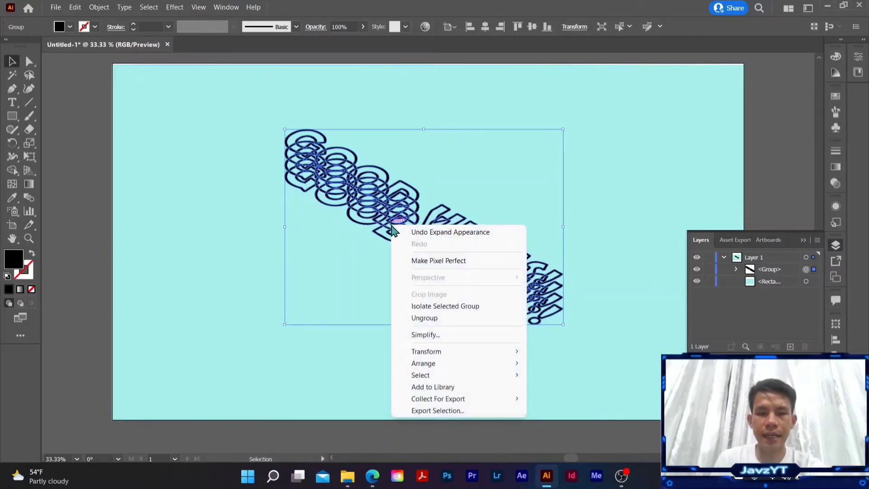
{"action": "left_click", "coordinate": [442, 319]}
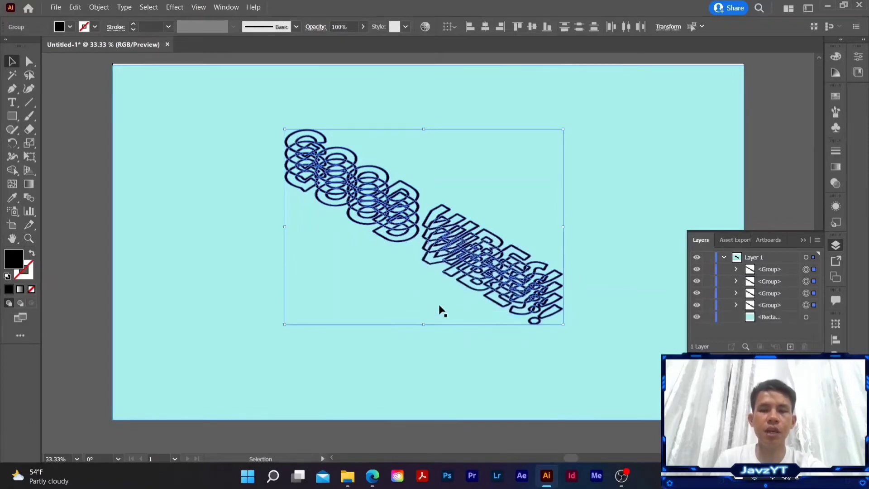
{"action": "left_click_drag", "start_coordinate": [485, 297], "coordinate": [428, 240]}
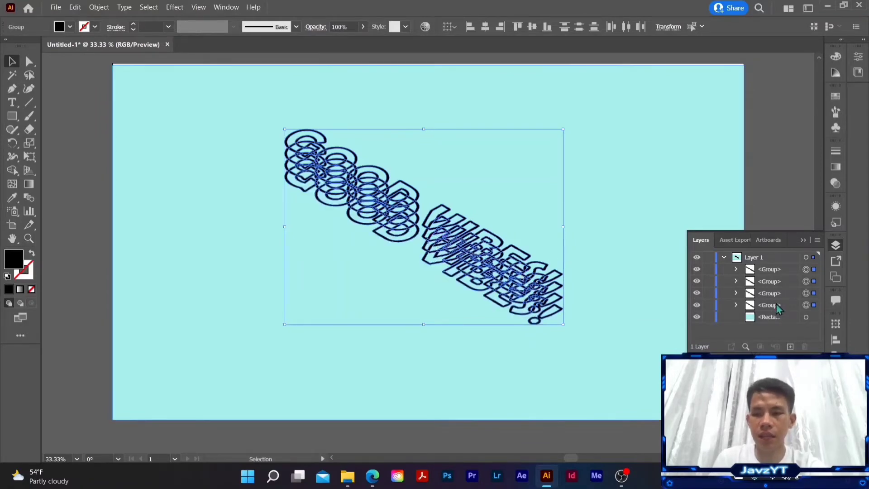
{"action": "left_click", "coordinate": [701, 241]}
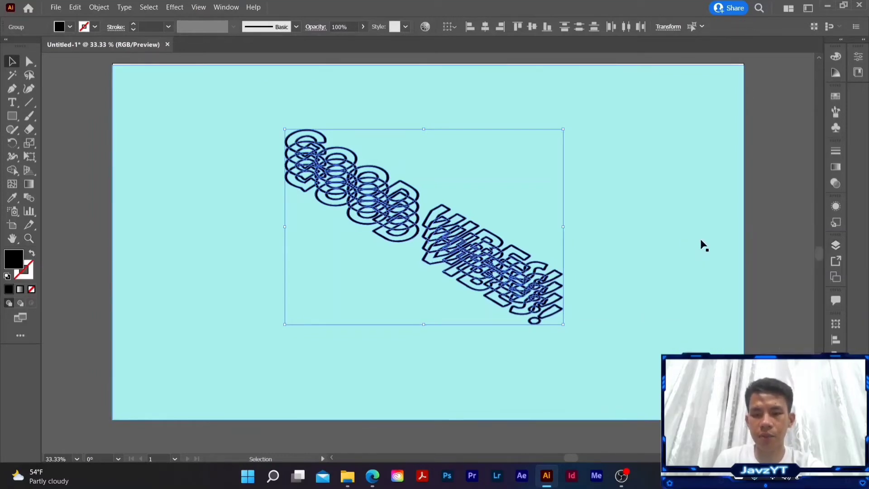
{"action": "left_click", "coordinate": [835, 246]}
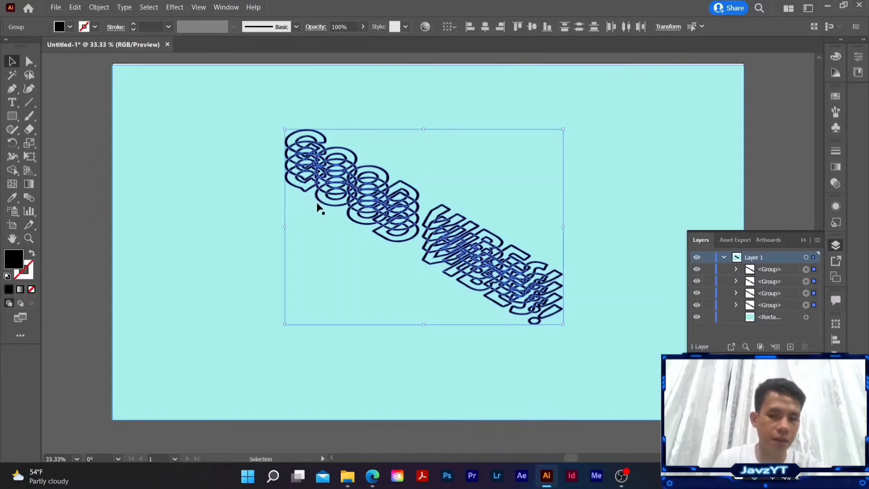
Step: Target only the topmost lettering group and fill it with white (FFFFFF)
{"action": "double_click", "coordinate": [771, 269]}
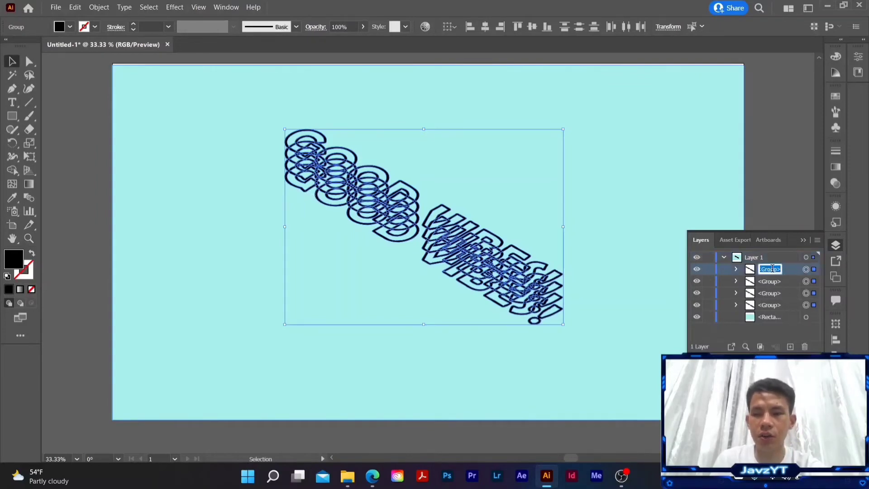
{"action": "left_click", "coordinate": [806, 269]}
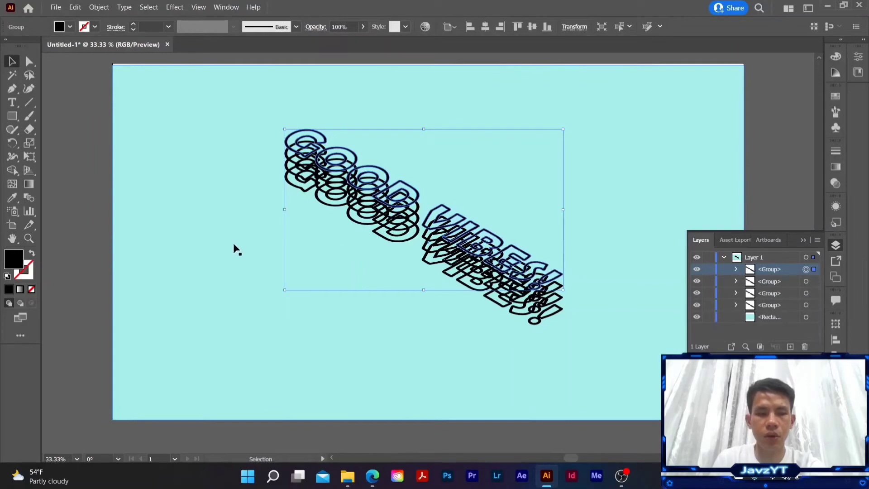
{"action": "double_click", "coordinate": [14, 259]}
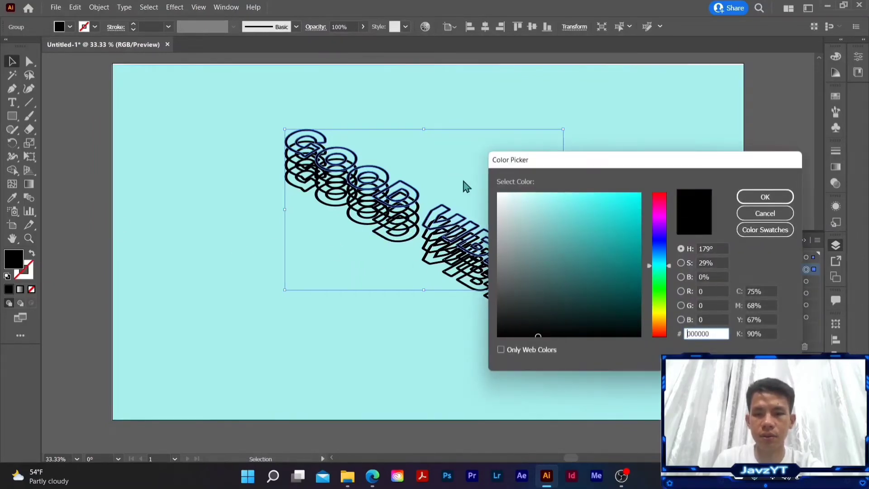
{"action": "left_click_drag", "start_coordinate": [504, 201], "coordinate": [494, 191]}
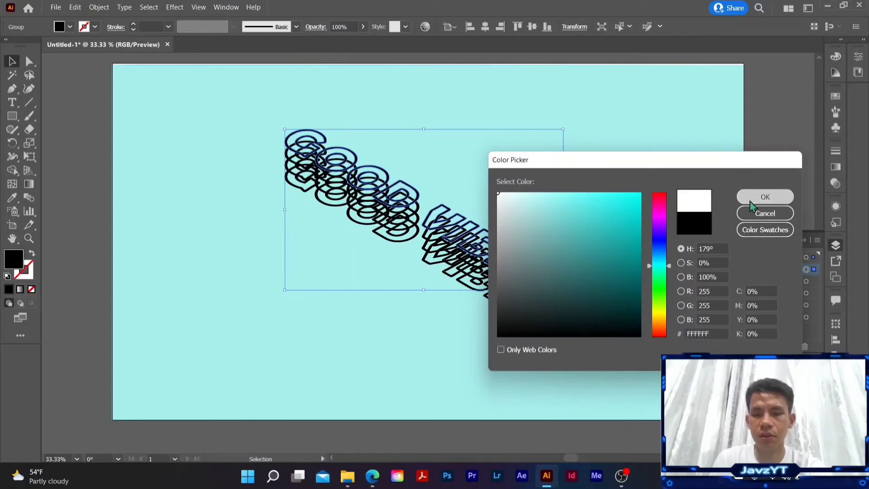
{"action": "left_click", "coordinate": [764, 197]}
Step: Target the second lettering group from the top and fill it with yellow (FFFF00)
{"action": "left_click", "coordinate": [782, 282]}
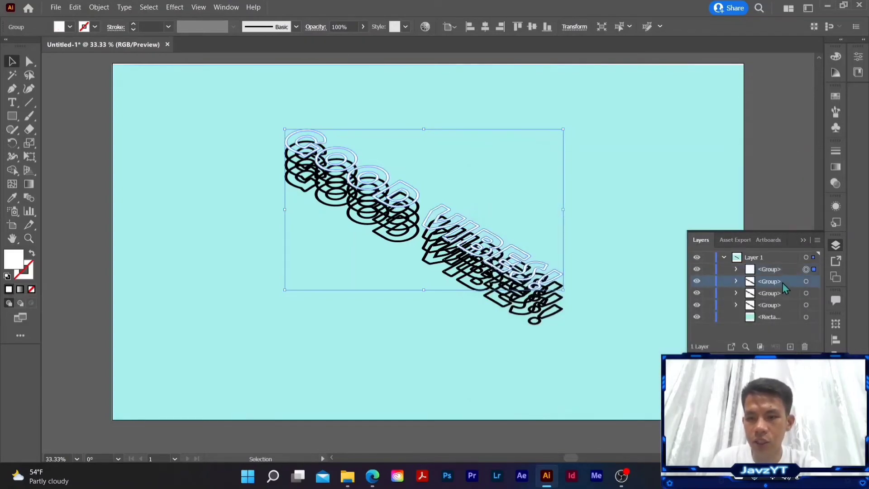
{"action": "left_click", "coordinate": [806, 281]}
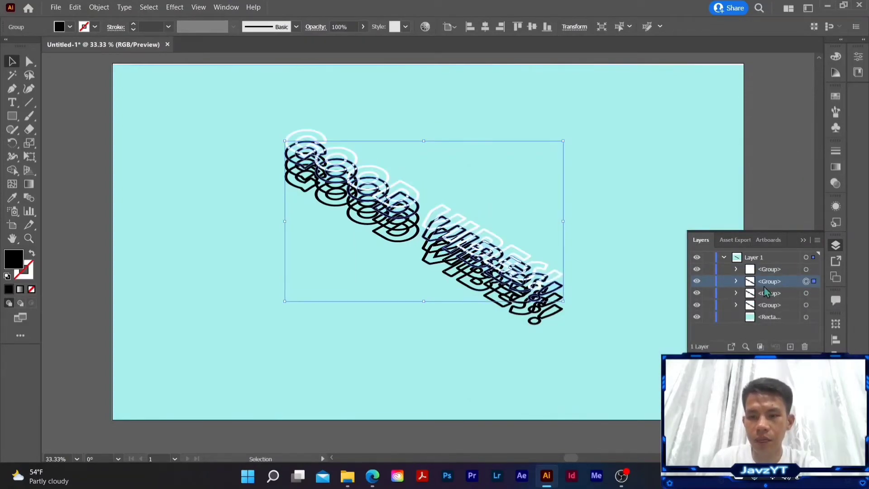
{"action": "double_click", "coordinate": [14, 262]}
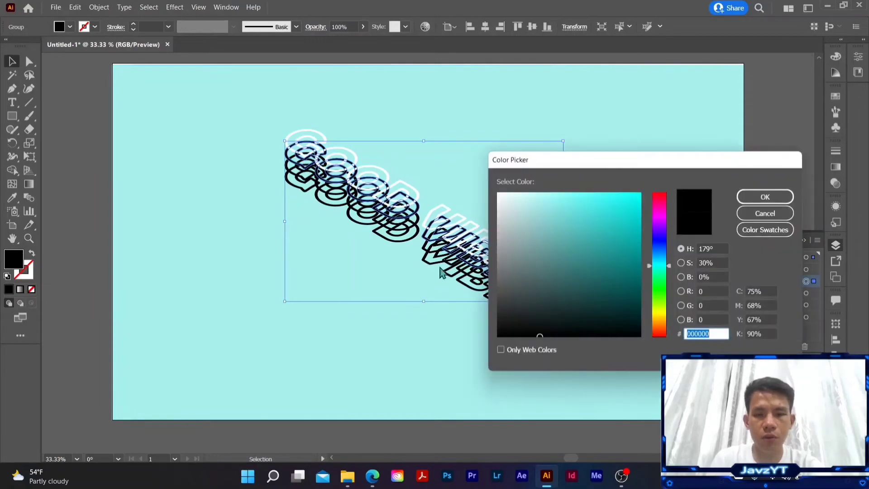
{"action": "left_click", "coordinate": [660, 313]}
{"action": "left_click_drag", "start_coordinate": [627, 201], "coordinate": [654, 191]}
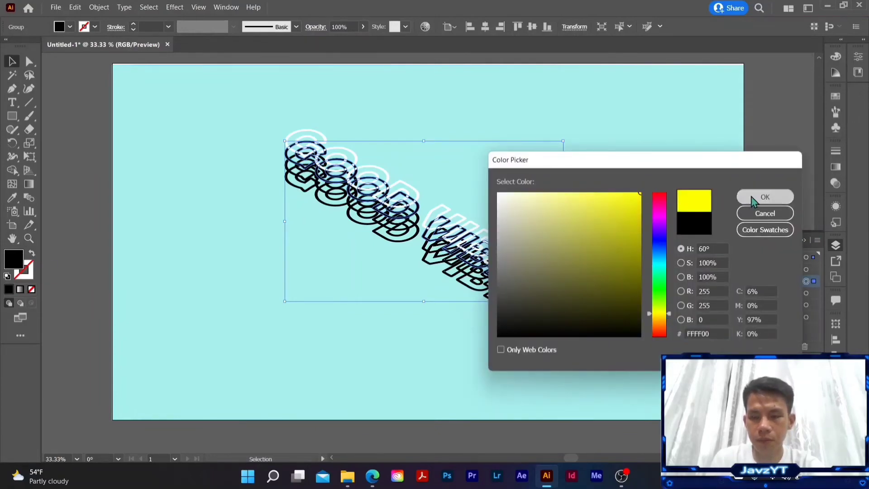
{"action": "left_click", "coordinate": [765, 197]}
Step: Target the third lettering group from the top and fill it with a bright red
{"action": "left_click", "coordinate": [788, 292]}
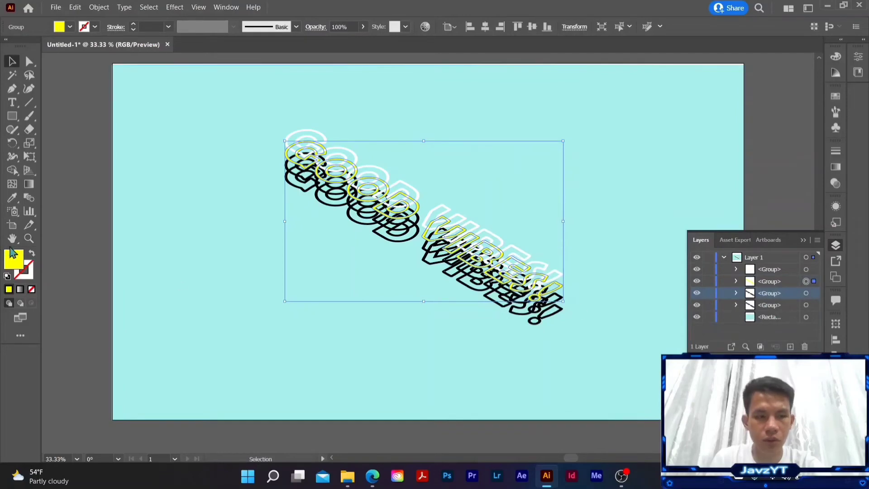
{"action": "left_click", "coordinate": [806, 292]}
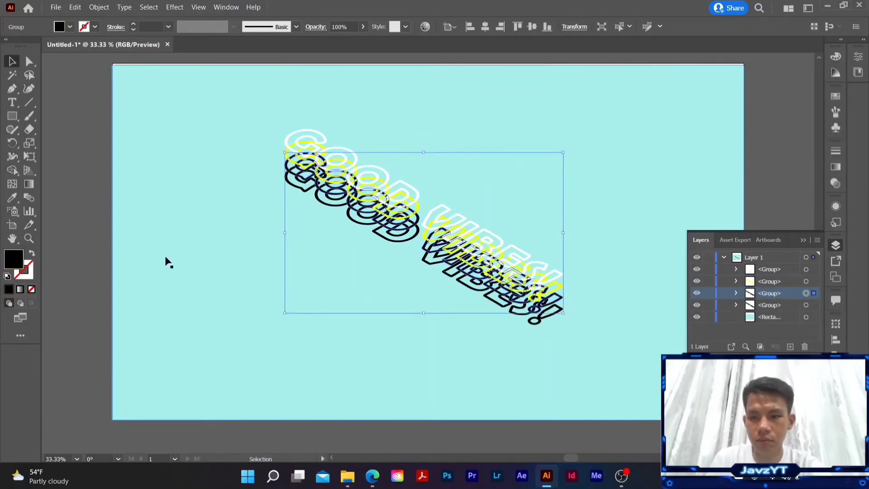
{"action": "double_click", "coordinate": [15, 261]}
{"action": "left_click_drag", "start_coordinate": [665, 266], "coordinate": [665, 318]}
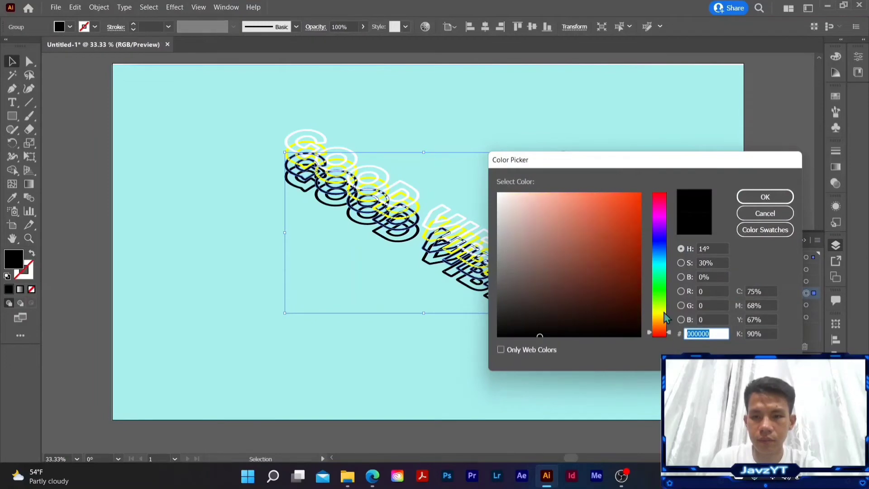
{"action": "left_click", "coordinate": [636, 200]}
{"action": "left_click", "coordinate": [663, 193]}
{"action": "left_click", "coordinate": [628, 202]}
{"action": "left_click_drag", "start_coordinate": [634, 215], "coordinate": [637, 205]}
{"action": "left_click", "coordinate": [754, 198]}
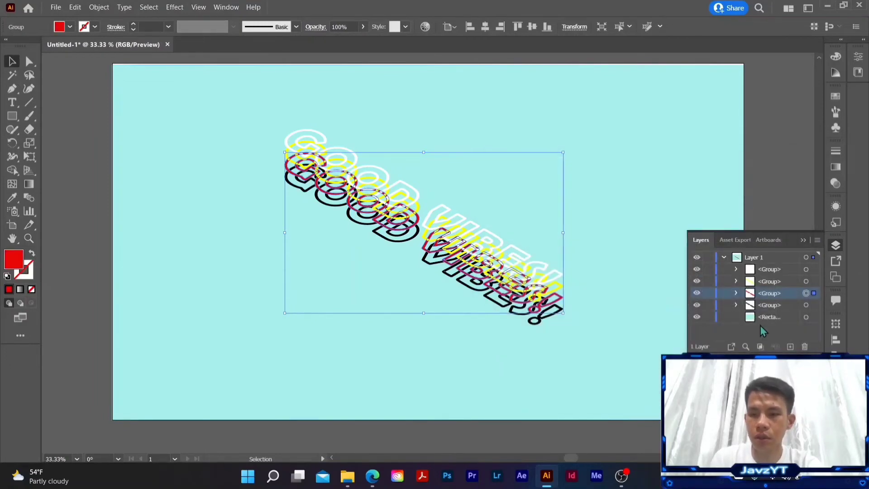
Step: Target the bottom lettering group and fill it with a vivid purple
{"action": "left_click", "coordinate": [806, 306]}
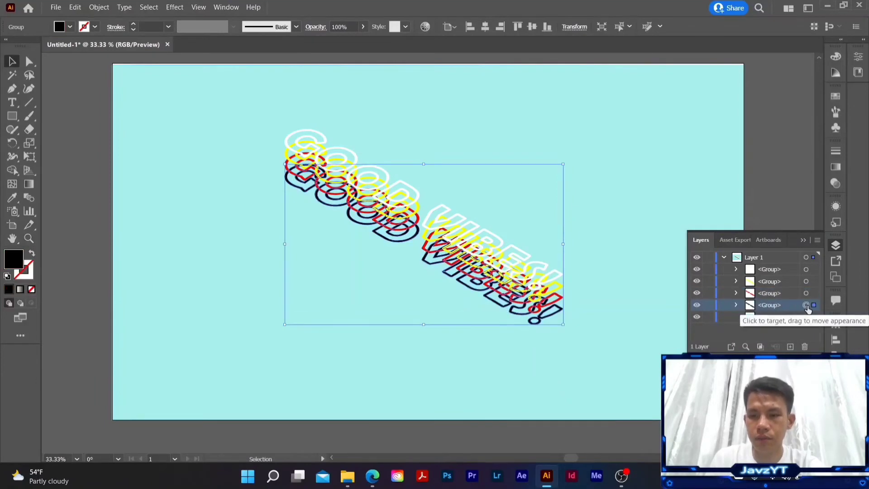
{"action": "double_click", "coordinate": [14, 258]}
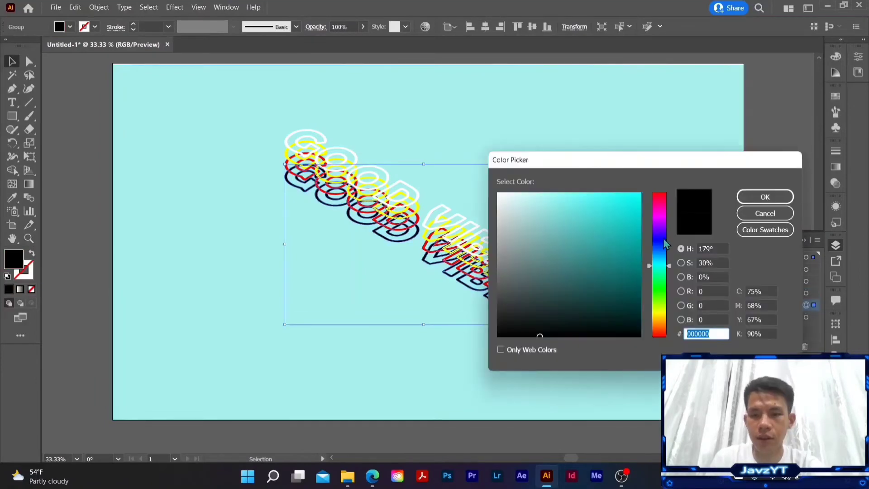
{"action": "mouse_move", "coordinate": [665, 228]}
{"action": "left_mouse_down"}
{"action": "mouse_move", "coordinate": [642, 191]}
{"action": "mouse_move", "coordinate": [668, 224]}
{"action": "left_mouse_up"}
{"action": "left_click", "coordinate": [636, 209]}
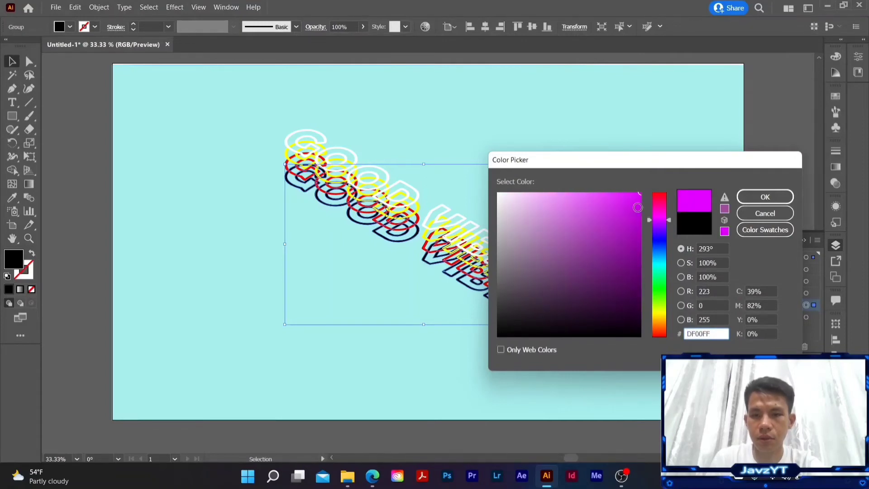
{"action": "left_click", "coordinate": [765, 196]}
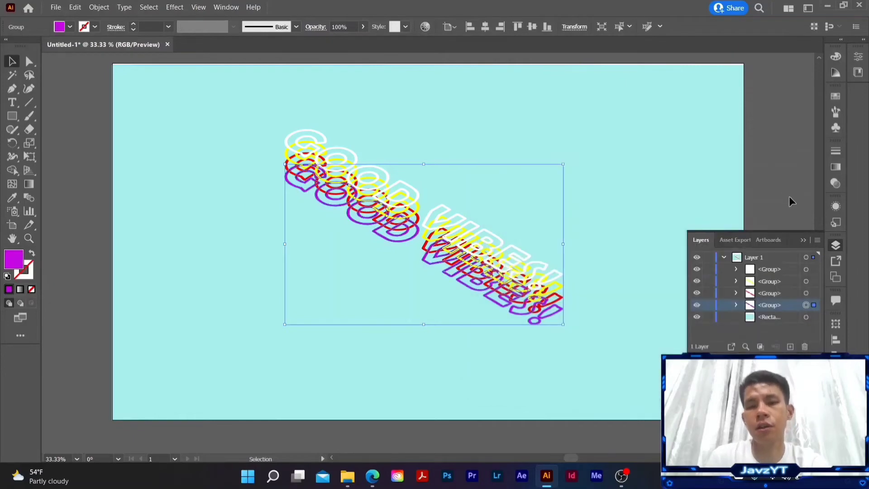
Step: Make a blend from the four selected lettering groups
{"action": "left_click", "coordinate": [104, 8]}
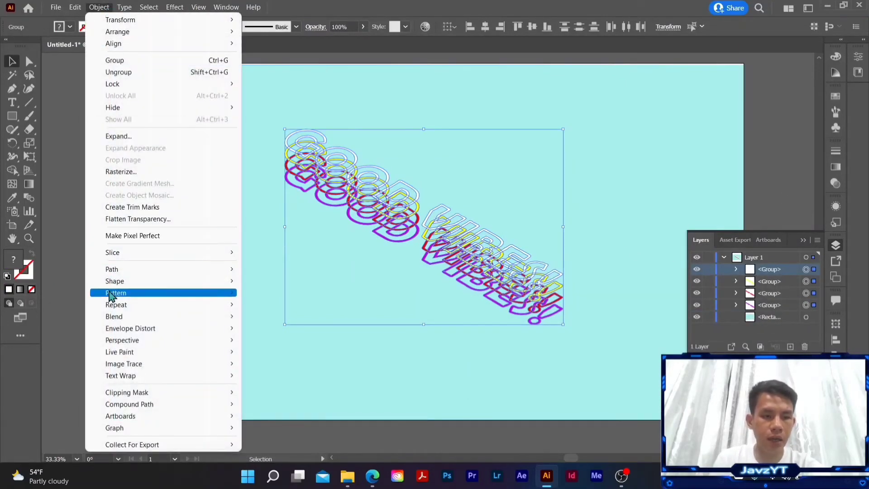
{"action": "mouse_move", "coordinate": [119, 320]}
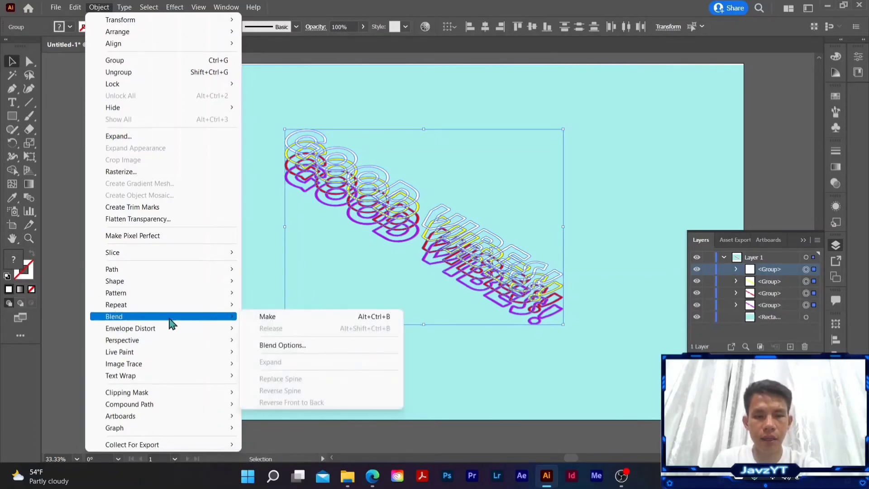
{"action": "left_click", "coordinate": [323, 319]}
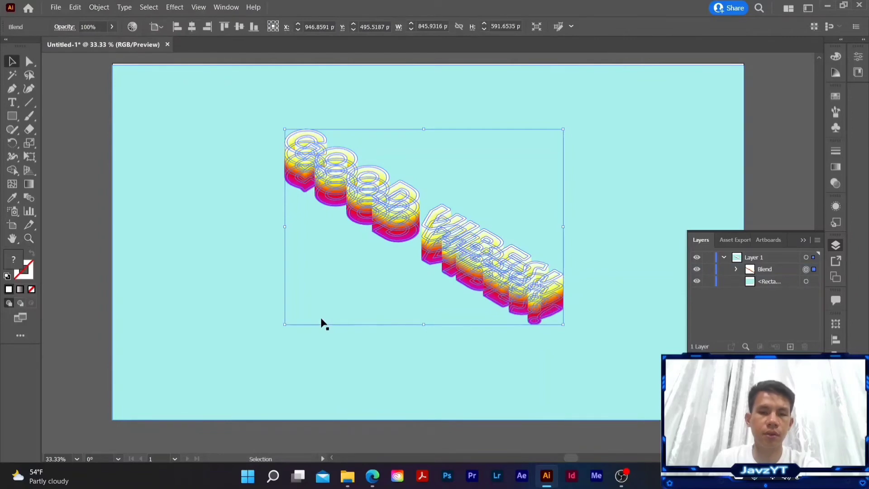
Step: Set the lettering blend's spacing to Specified Steps with 60 steps and deselect the artwork
{"action": "left_click", "coordinate": [100, 9]}
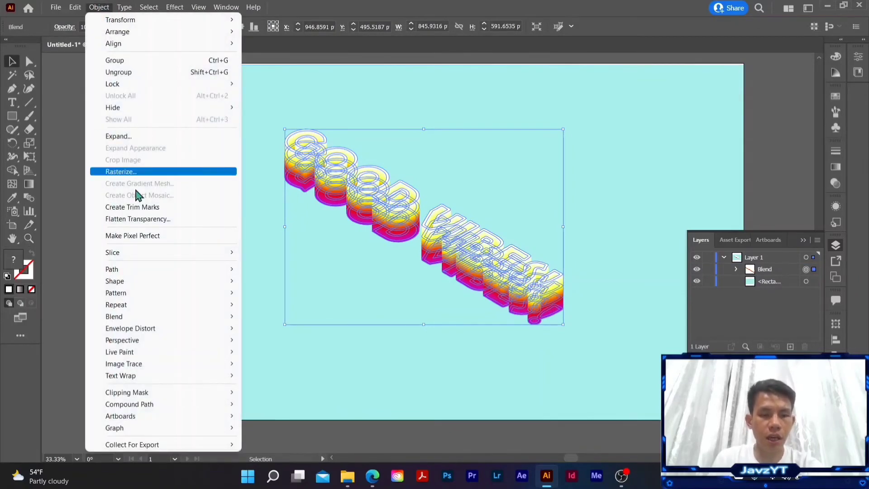
{"action": "mouse_move", "coordinate": [160, 320]}
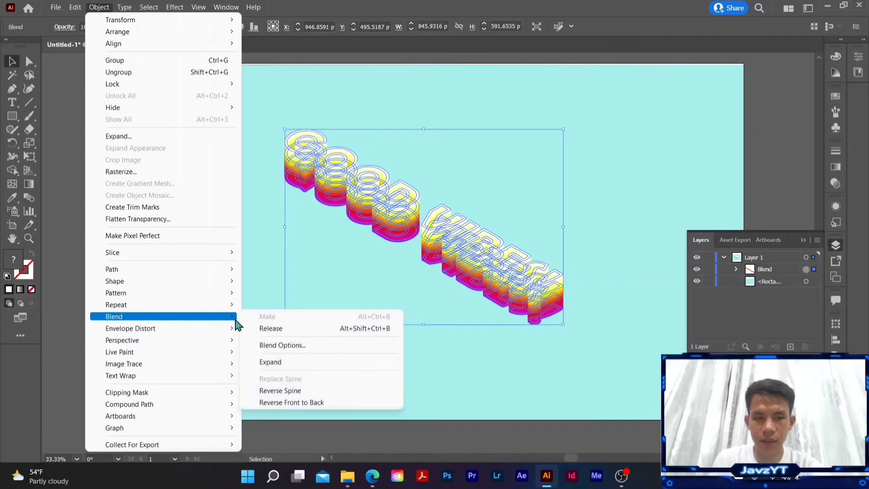
{"action": "left_click", "coordinate": [292, 346]}
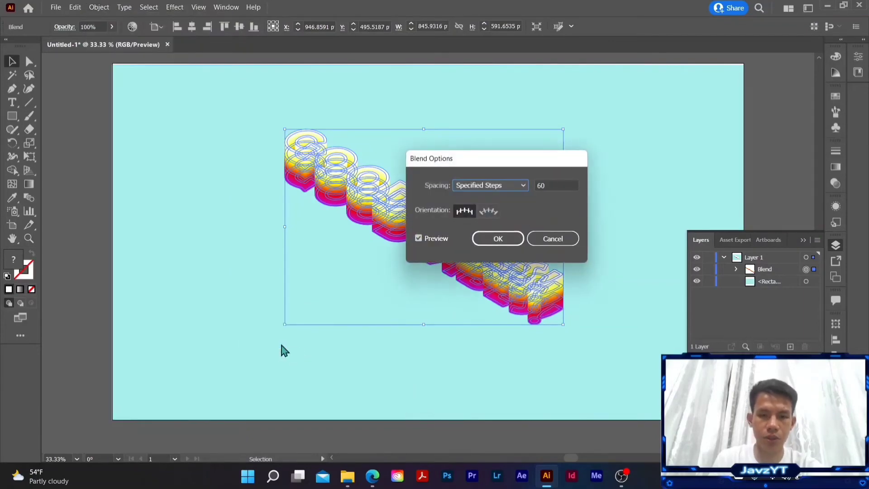
{"action": "left_click", "coordinate": [518, 185]}
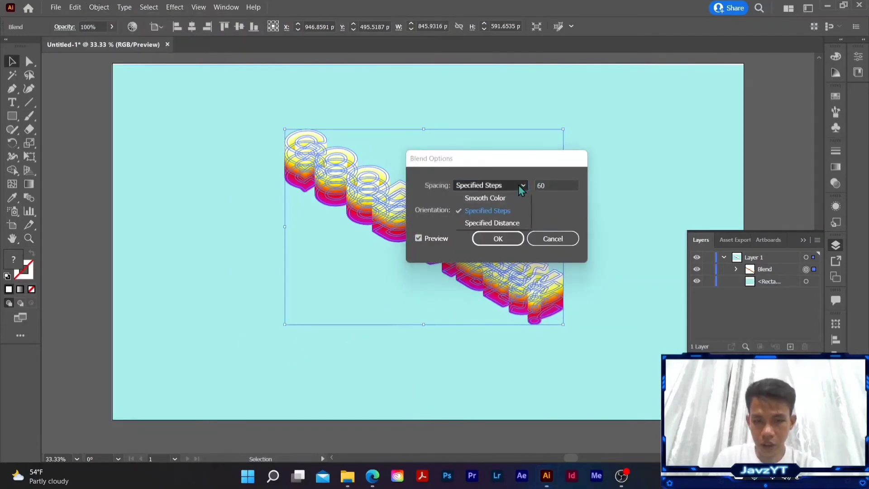
{"action": "left_click", "coordinate": [496, 212]}
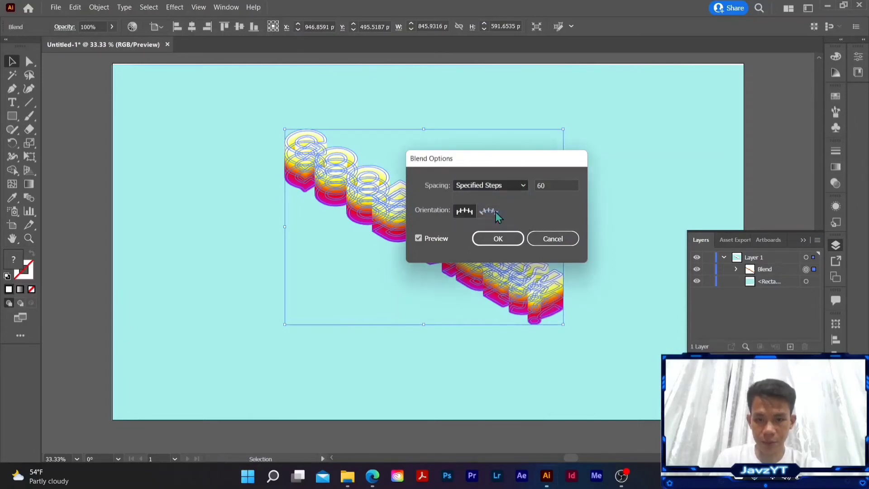
{"action": "left_click", "coordinate": [551, 185]}
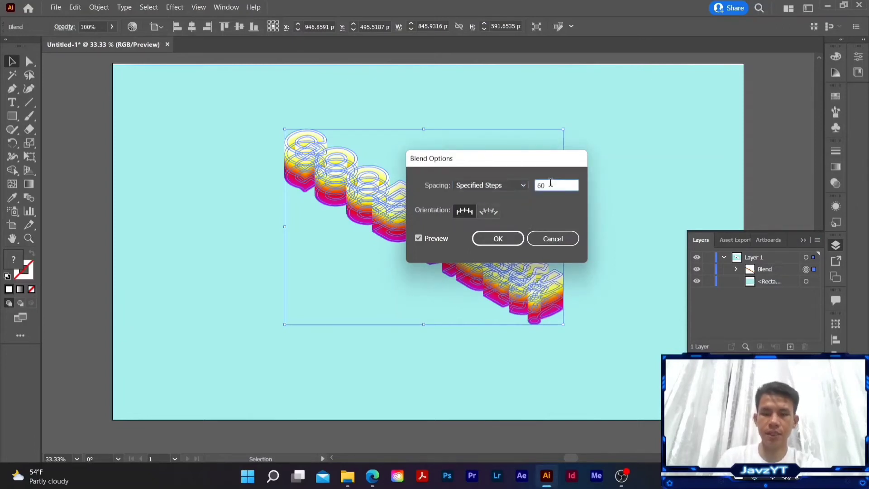
{"action": "left_click", "coordinate": [503, 239]}
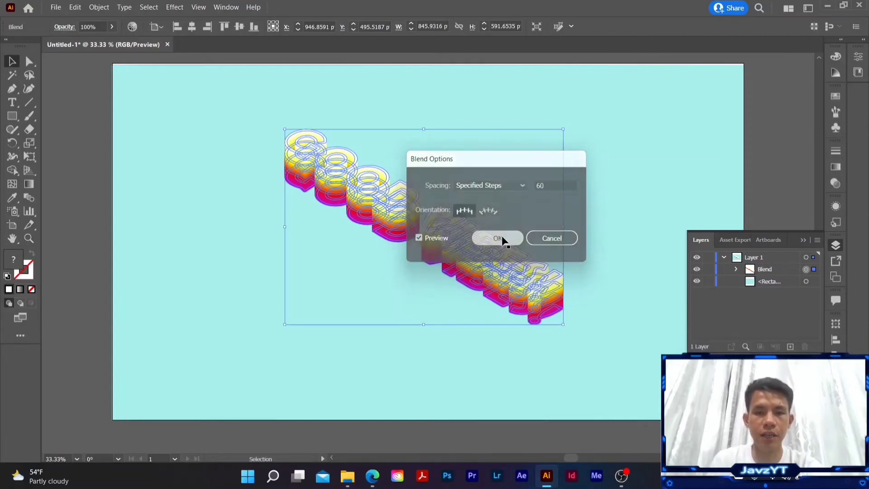
{"action": "left_click", "coordinate": [62, 130]}
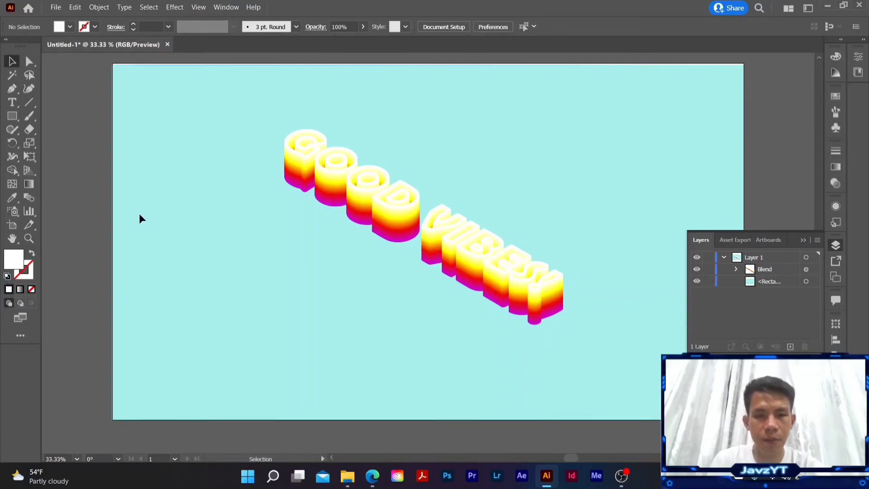
Step: Enlarge the blended lettering to about 1330 by 922 pt so it fills most of the artboard, and deselect it
{"action": "left_click", "coordinate": [375, 180]}
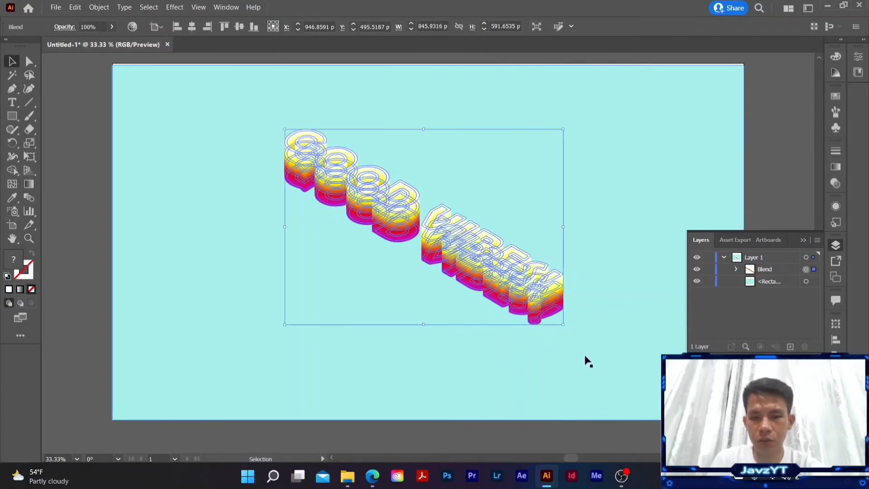
{"action": "left_click_drag", "start_coordinate": [566, 324], "coordinate": [663, 396]}
{"action": "left_click_drag", "start_coordinate": [285, 131], "coordinate": [225, 93]}
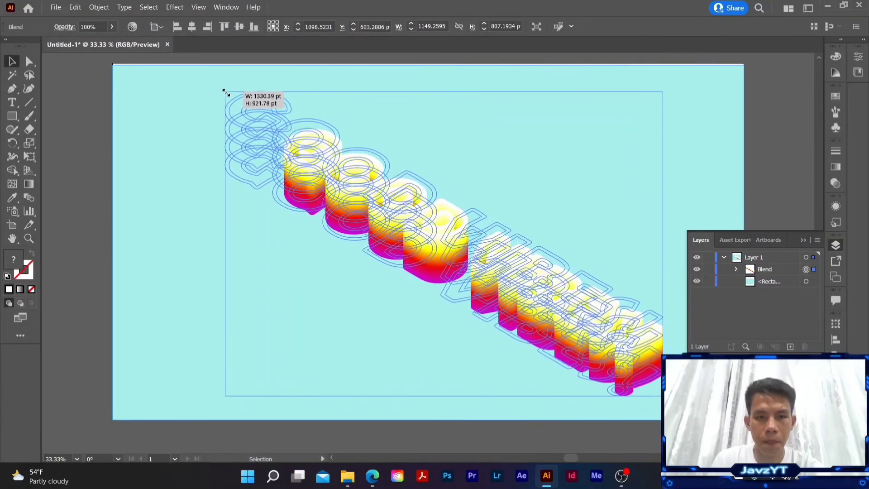
{"action": "left_click", "coordinate": [508, 191]}
{"action": "left_click", "coordinate": [79, 233]}
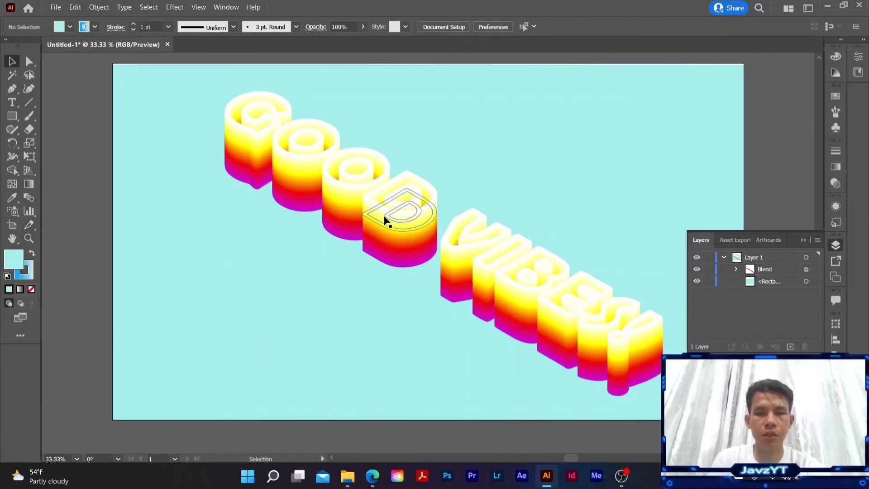
Step: Apply an Outer Glow to the blended lettering in Normal mode with a vivid blue color, 80% opacity and 6 pt blur, and deselect it
{"action": "left_click", "coordinate": [375, 216]}
{"action": "left_click", "coordinate": [175, 8]}
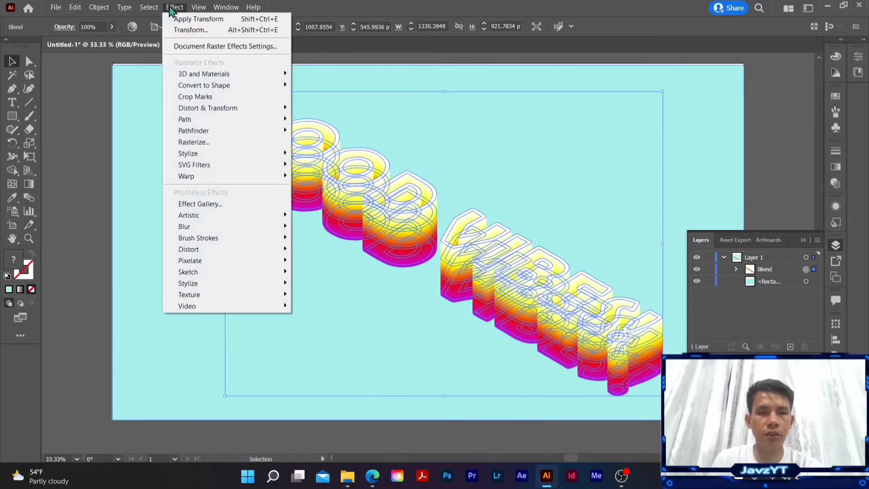
{"action": "mouse_move", "coordinate": [202, 160]}
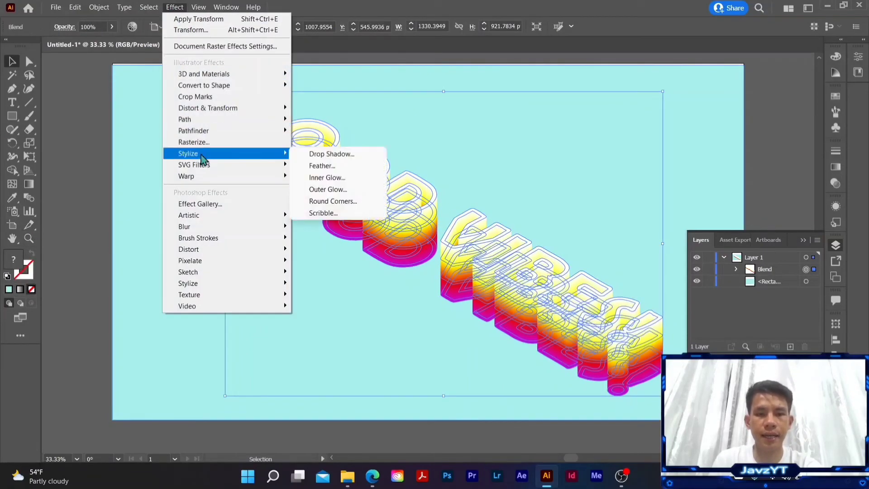
{"action": "left_click", "coordinate": [337, 190]}
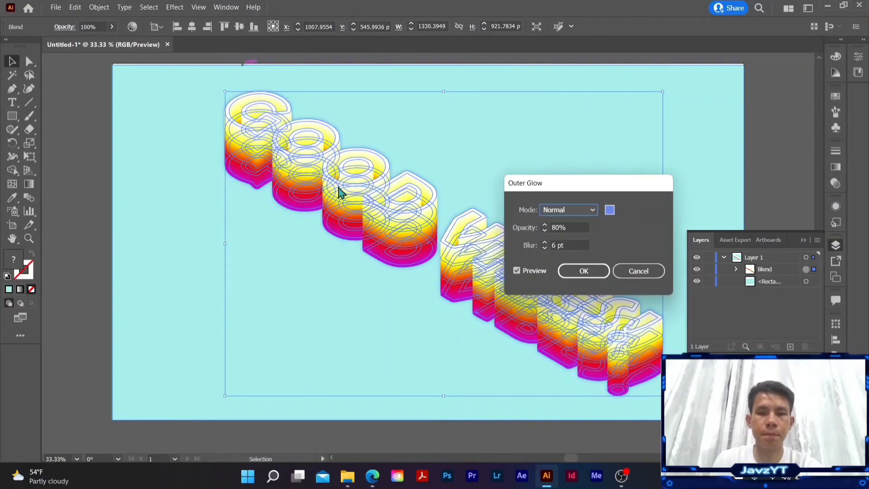
{"action": "left_click", "coordinate": [610, 210]}
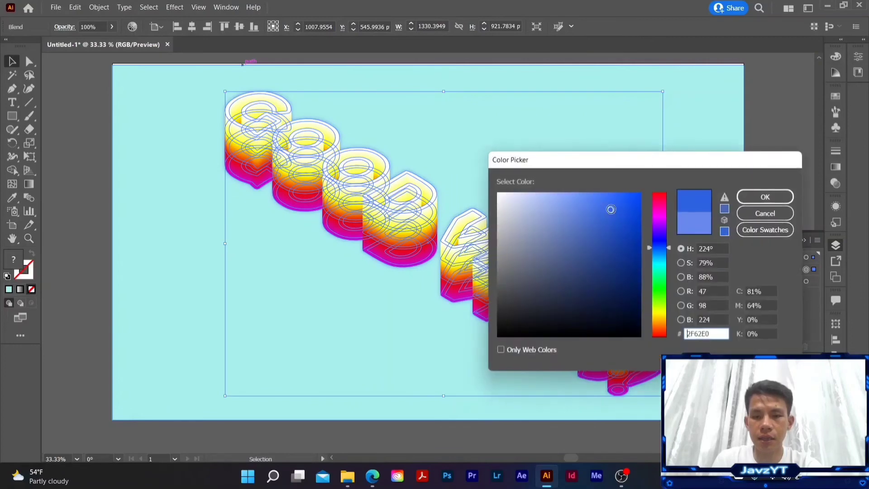
{"action": "left_click_drag", "start_coordinate": [620, 167], "coordinate": [598, 138]}
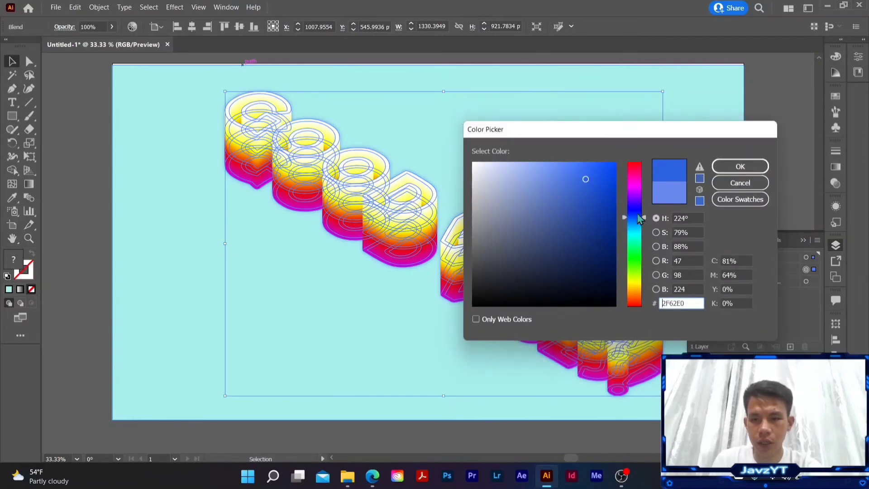
{"action": "left_click", "coordinate": [615, 170]}
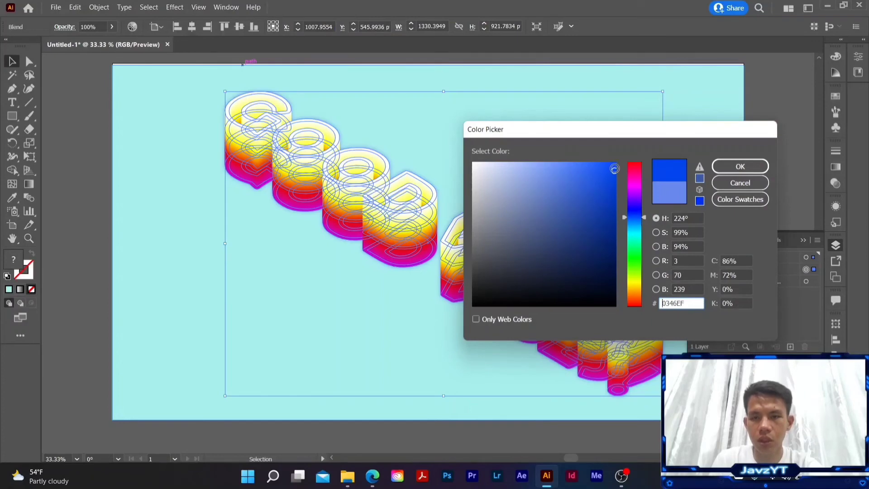
{"action": "left_click", "coordinate": [611, 169]}
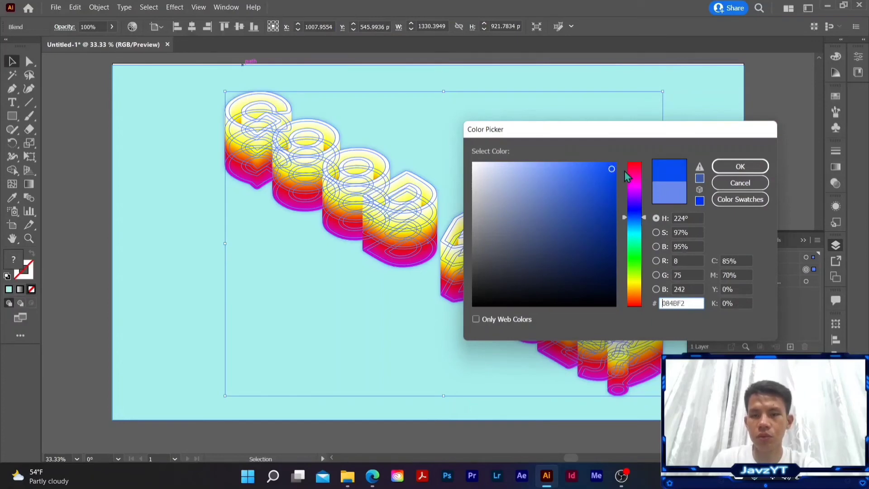
{"action": "left_click", "coordinate": [739, 168]}
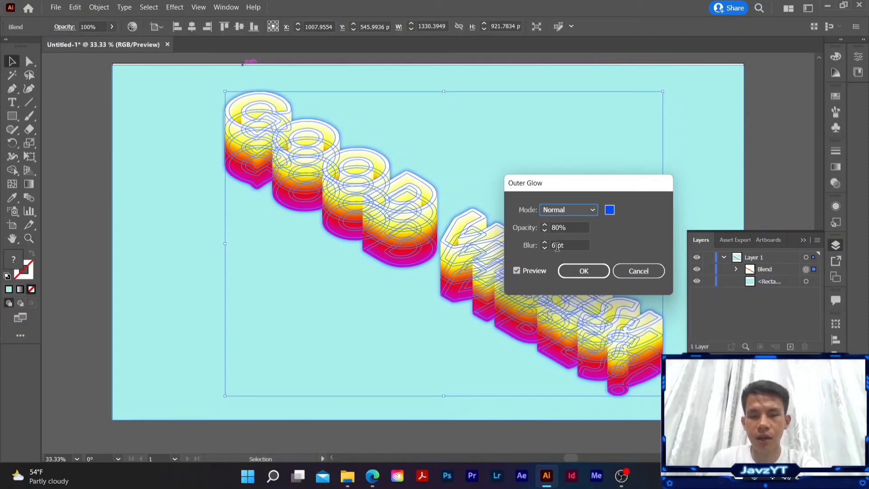
{"action": "left_click", "coordinate": [583, 277]}
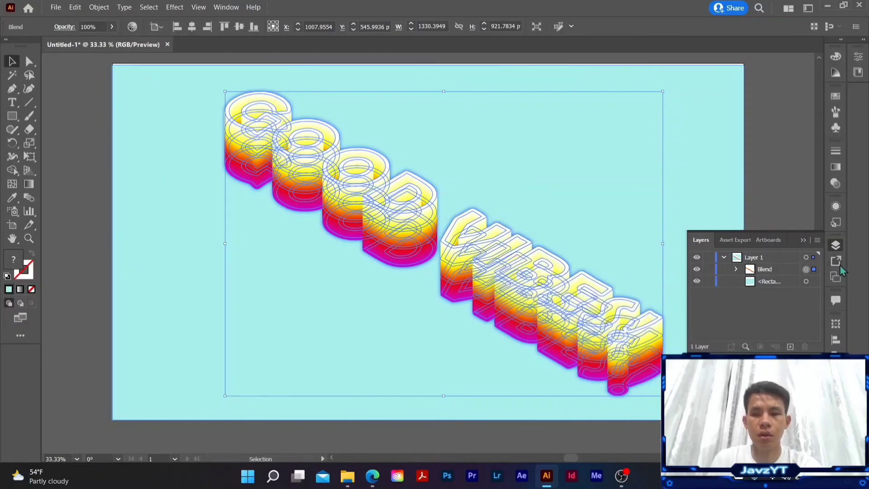
{"action": "left_click", "coordinate": [803, 241]}
{"action": "left_click", "coordinate": [747, 216]}
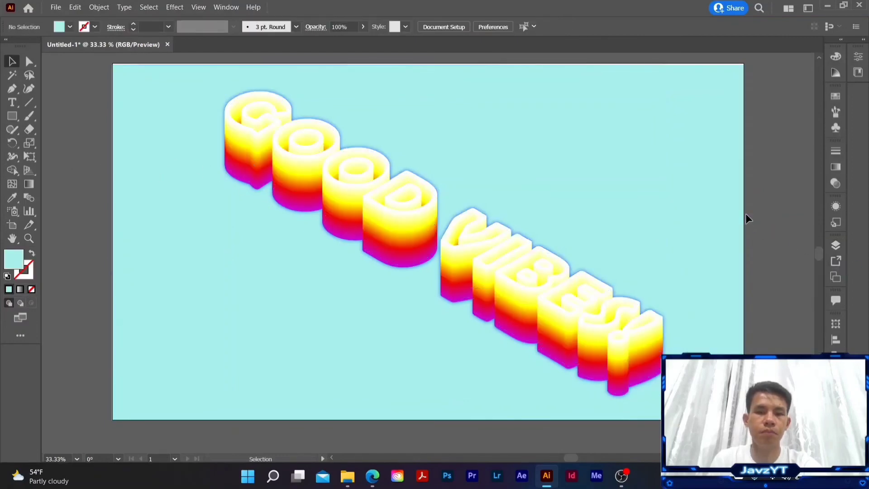